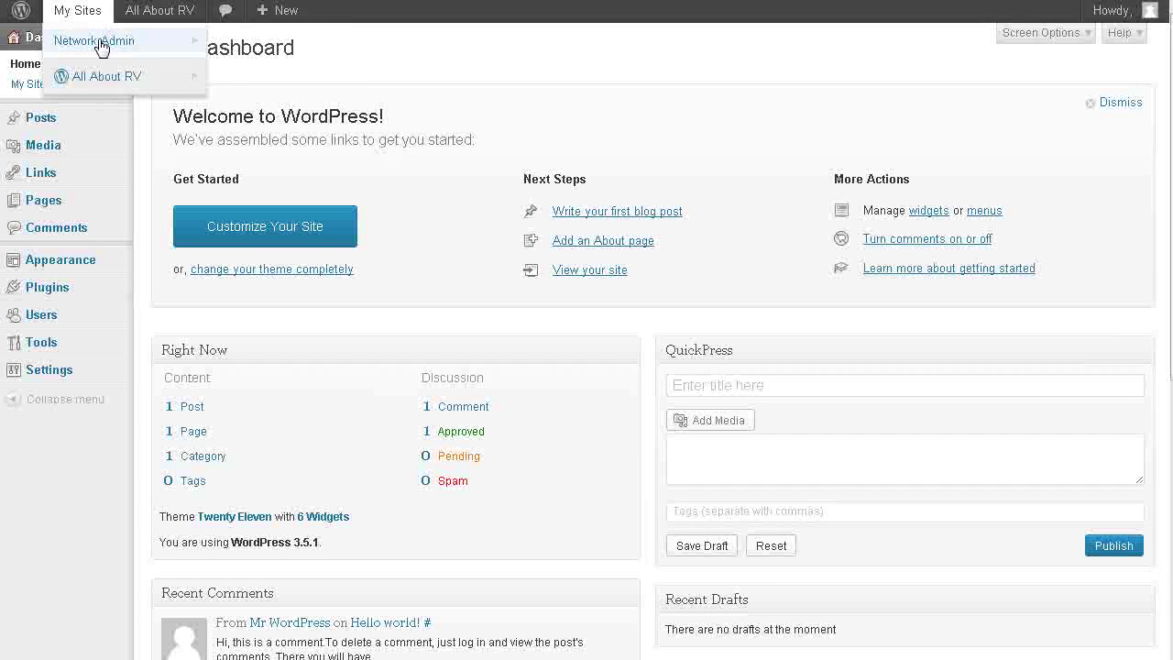
# - View the live All About RV site and look through its home page and Sample Page
pyautogui.moveTo(176, 22)
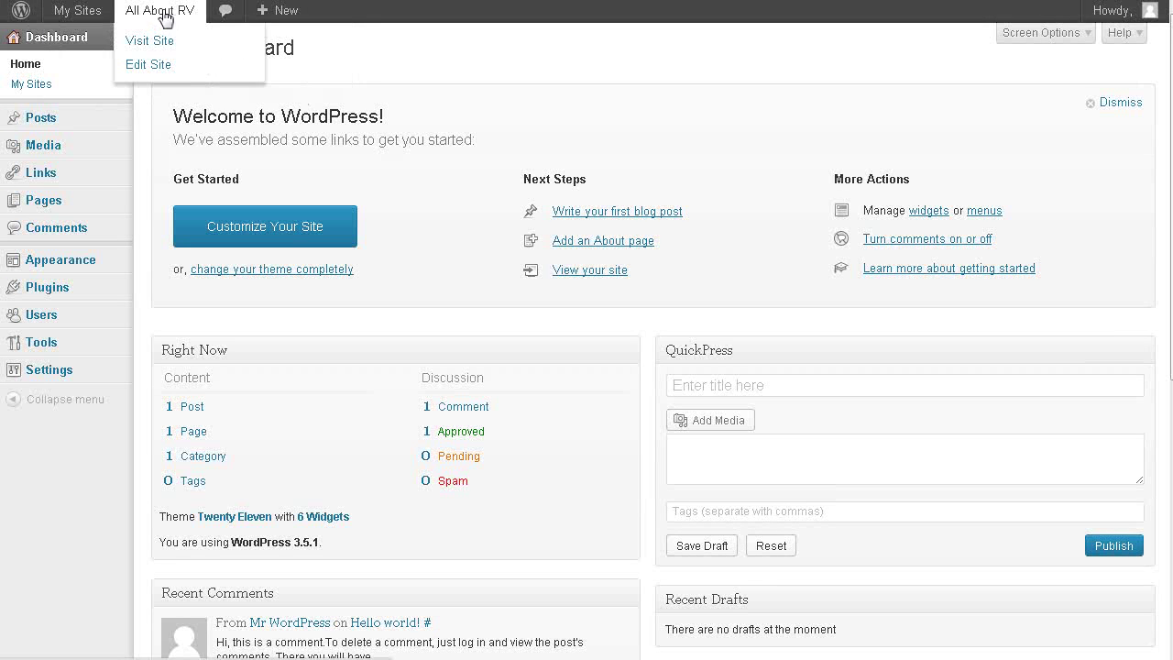
pyautogui.click(137, 42)
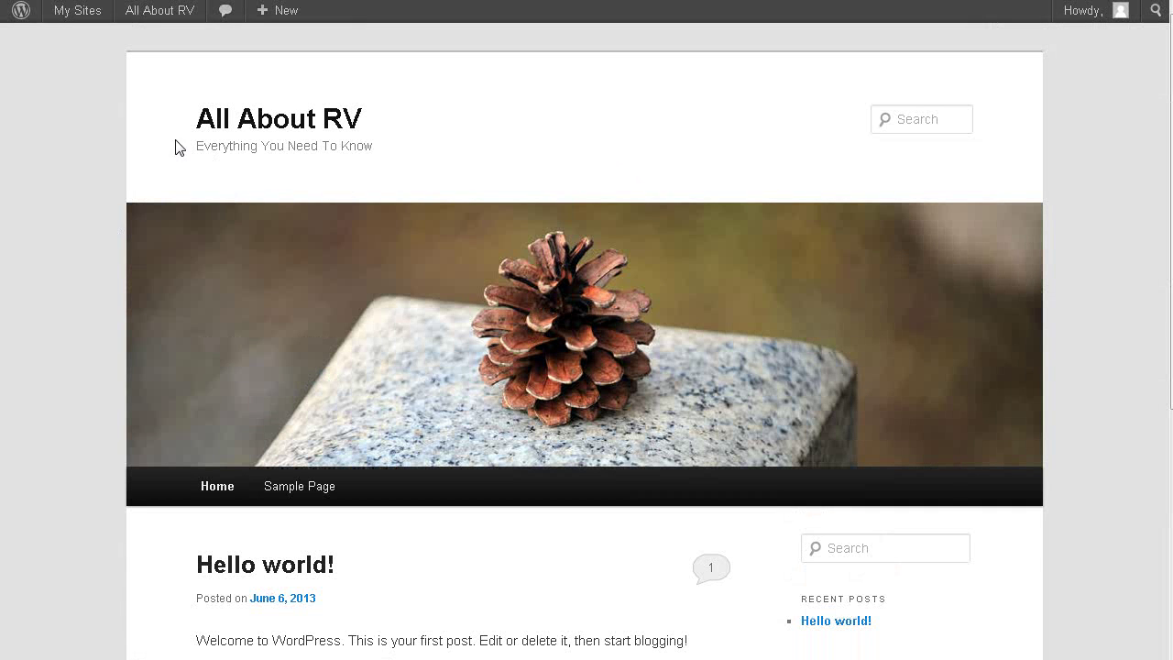
pyautogui.scroll(-2, 362, 256)
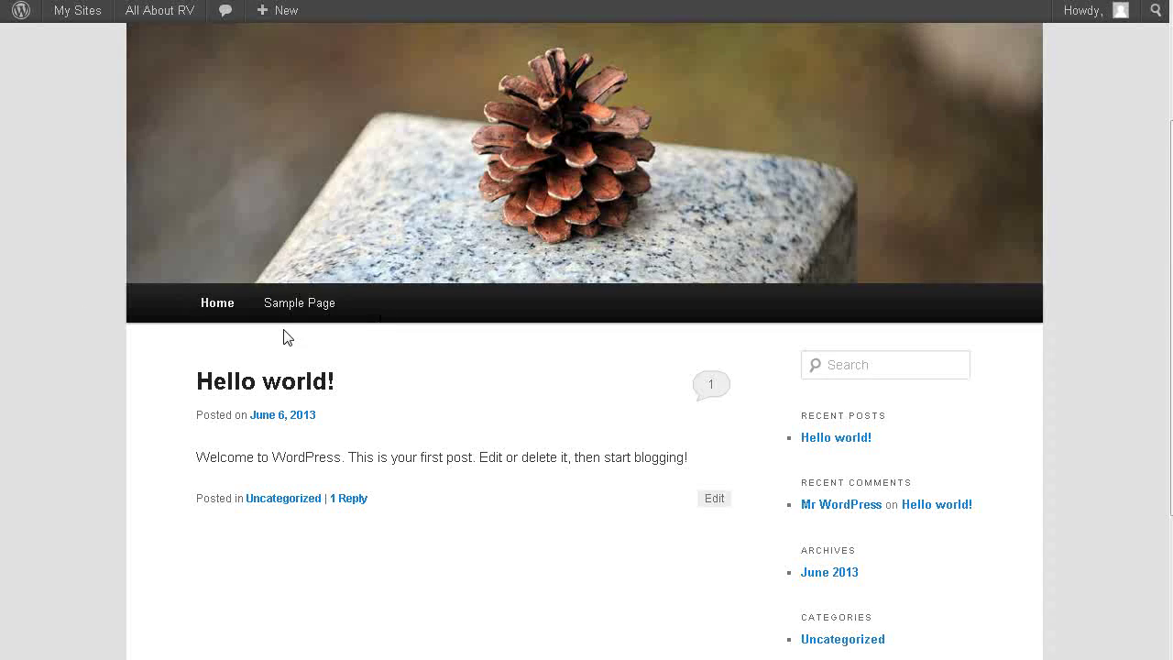
pyautogui.click(297, 308)
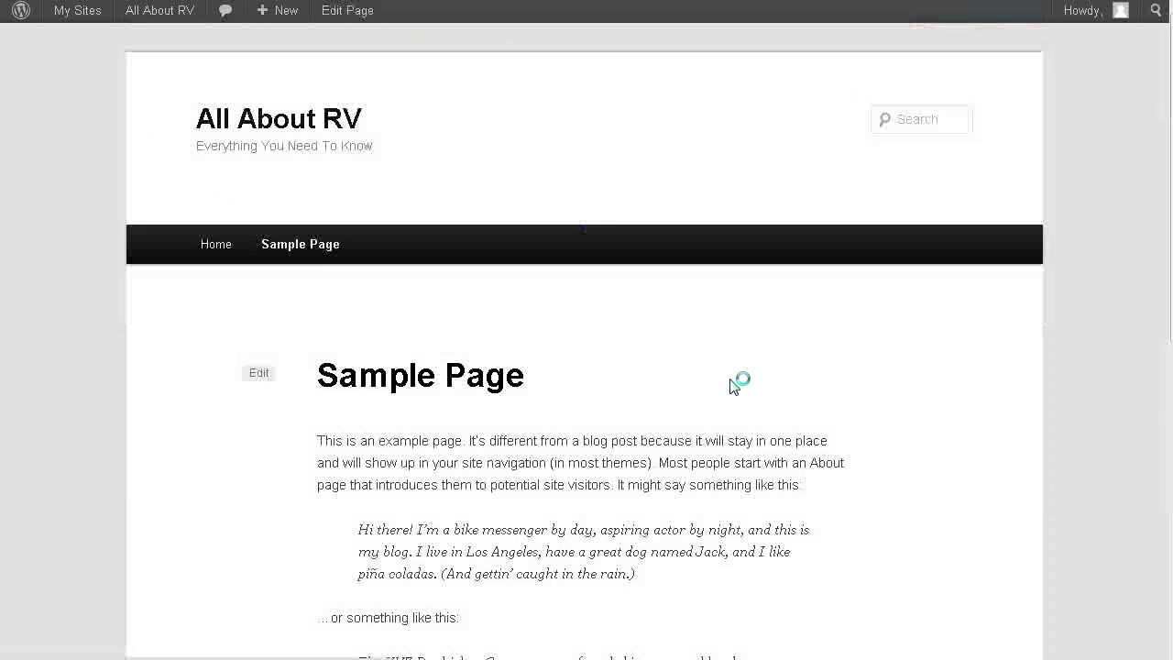
pyautogui.scroll(-5, 770, 395)
pyautogui.scroll(5, 788, 403)
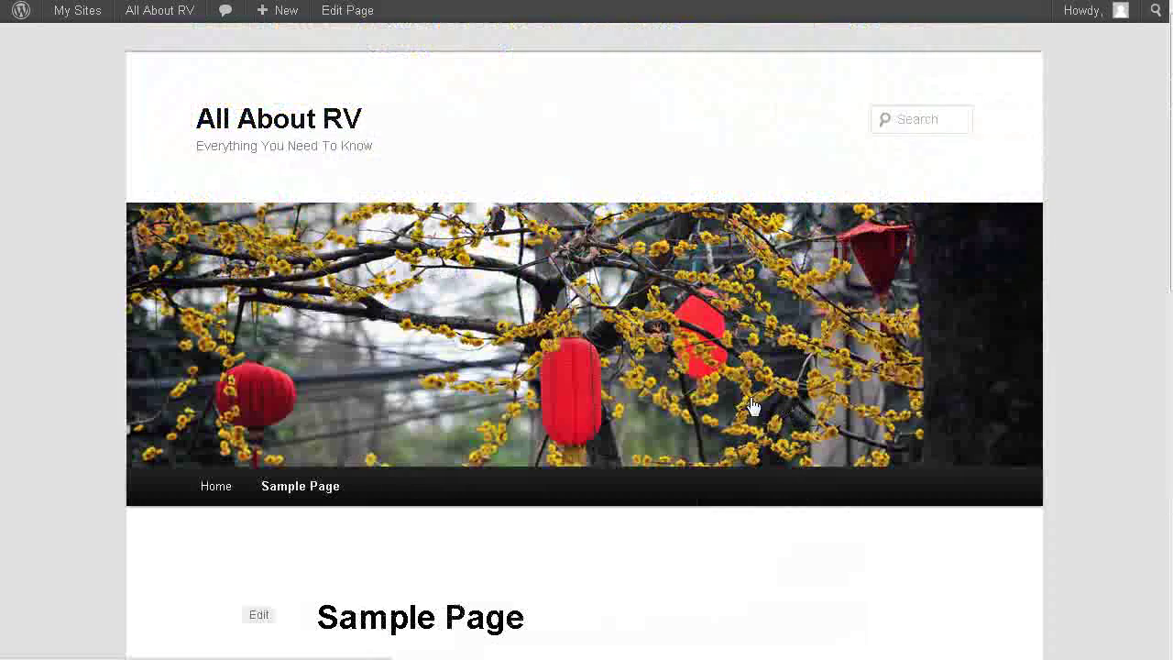
# - Return to the site's dashboard and move the "Hello world!" post to the trash
pyautogui.moveTo(65, 15)
pyautogui.moveTo(72, 52)
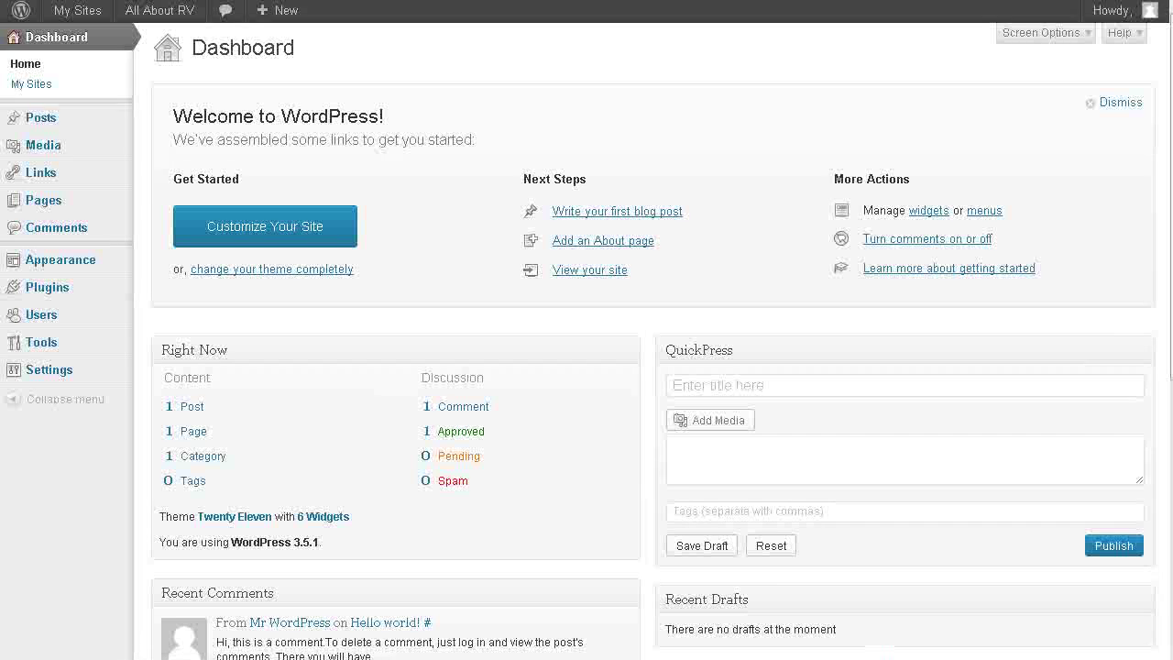
pyautogui.moveTo(50, 121)
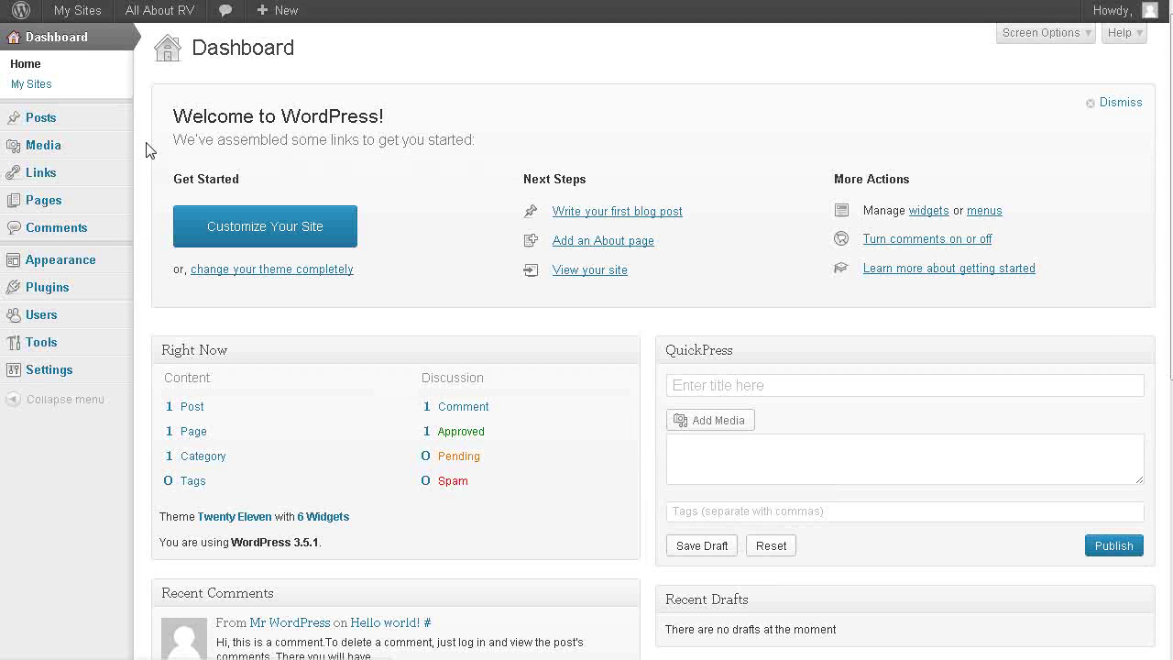
pyautogui.click(151, 116)
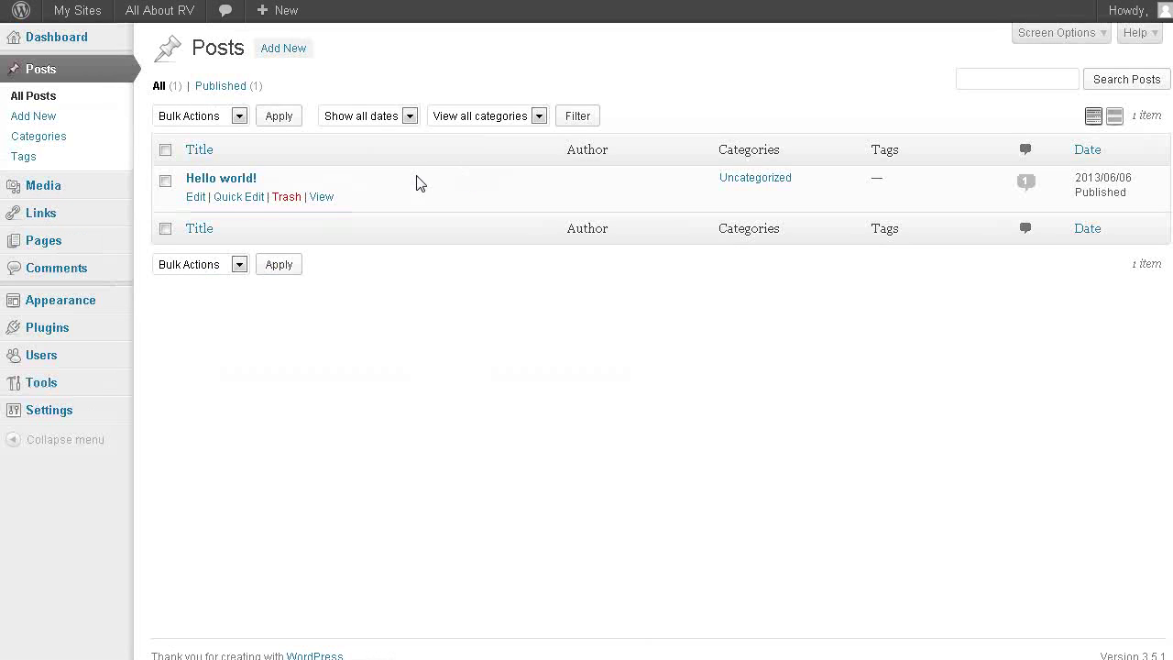
pyautogui.click(284, 197)
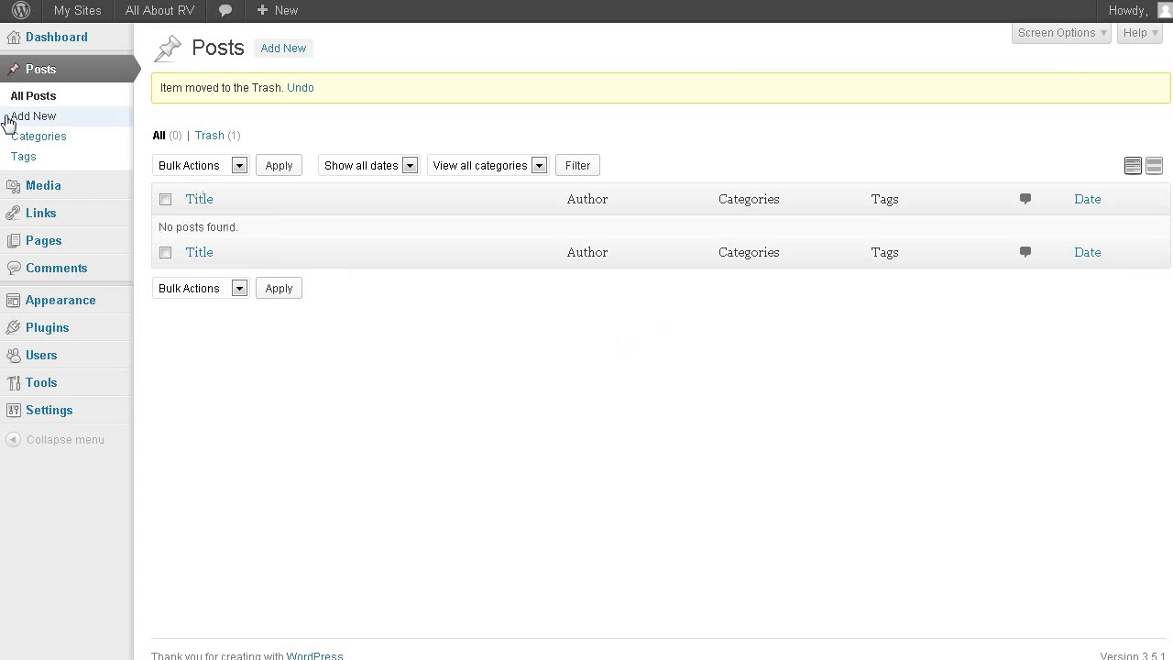
# - Move the page titled "Sample Page" to the trash
pyautogui.moveTo(45, 238)
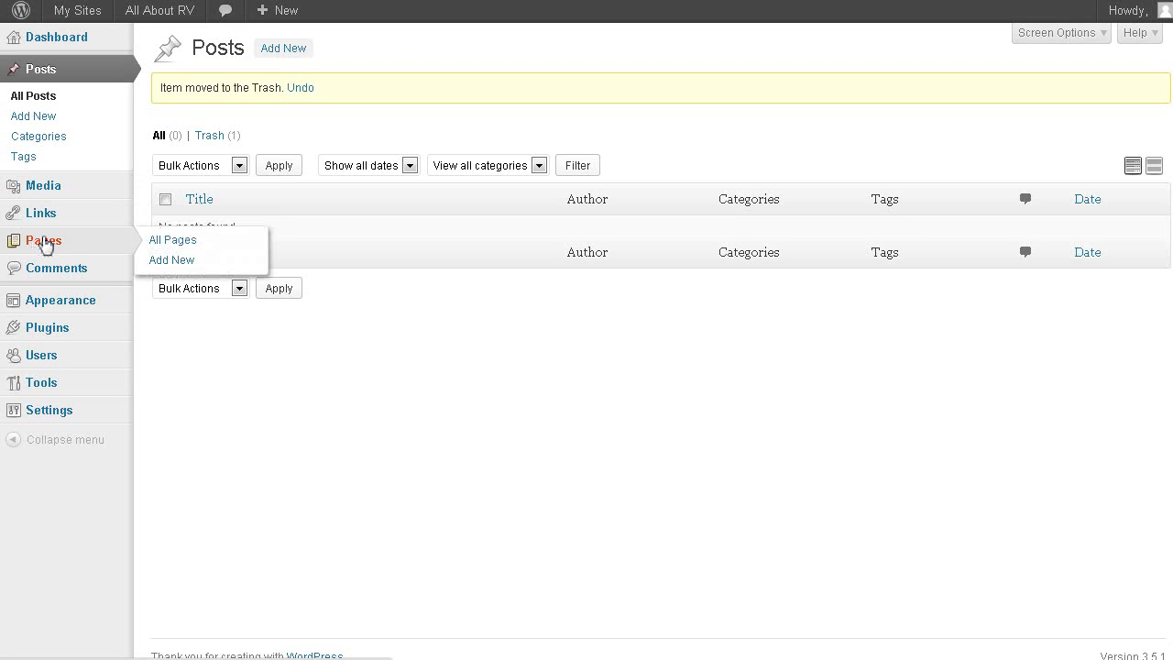
pyautogui.click(169, 241)
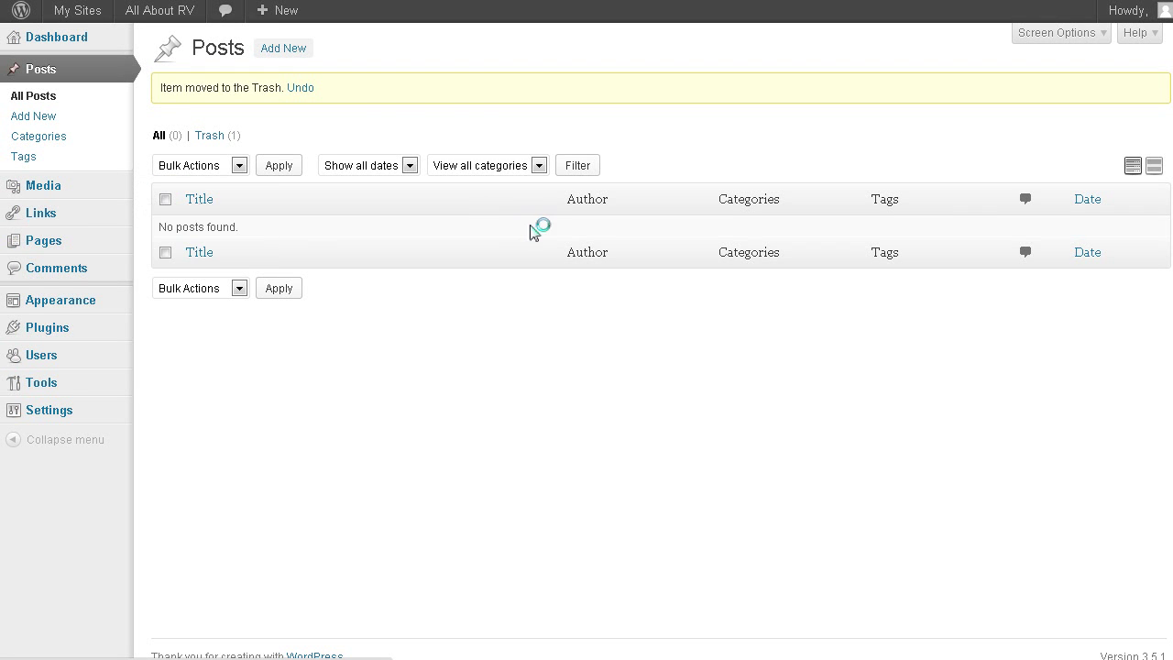
pyautogui.moveTo(244, 196)
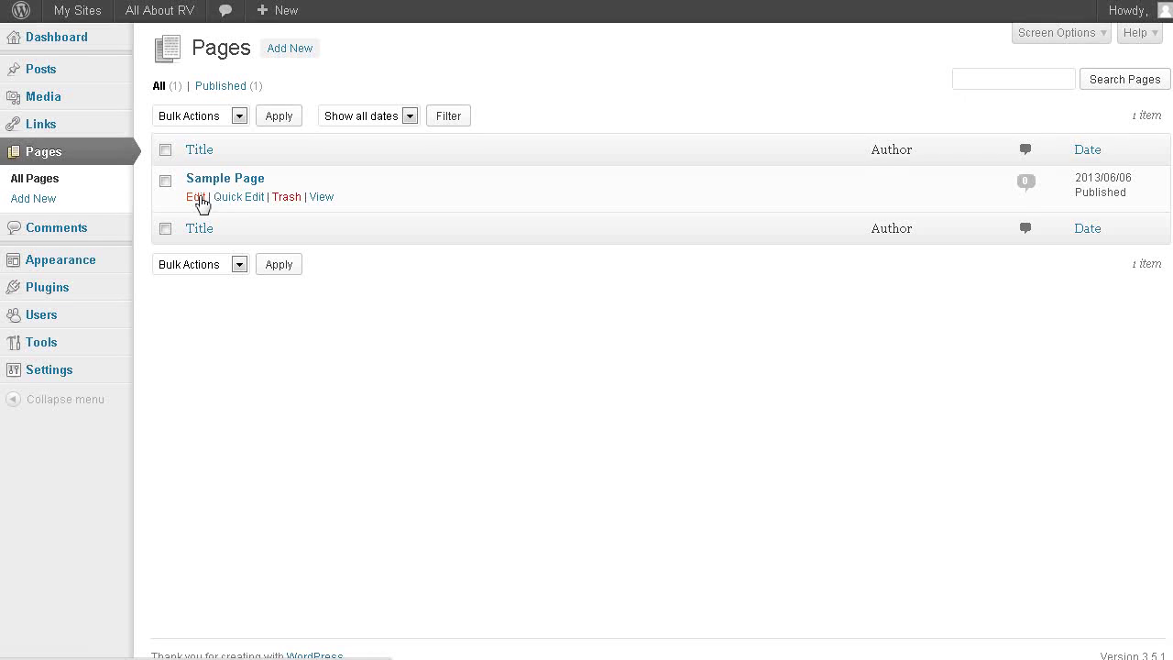
pyautogui.click(290, 200)
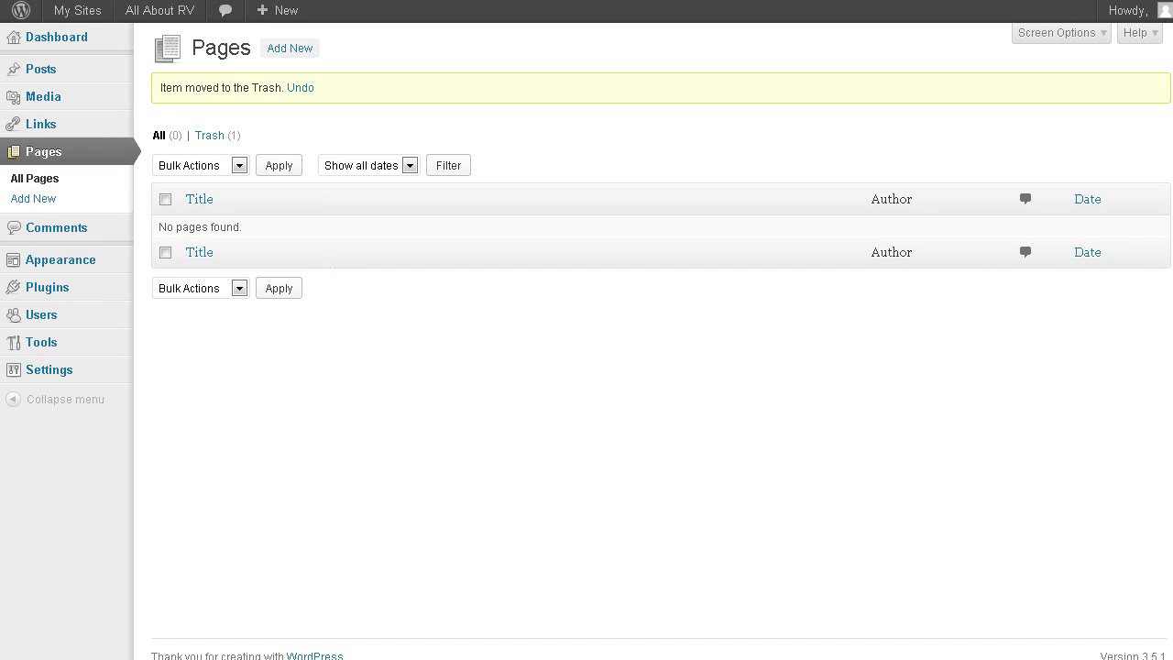
# - Create and publish a page titled "Welcome To The Rv Blog Community!" with a short text welcoming RV and camping enthusiasts and describing the community
pyautogui.click(33, 200)
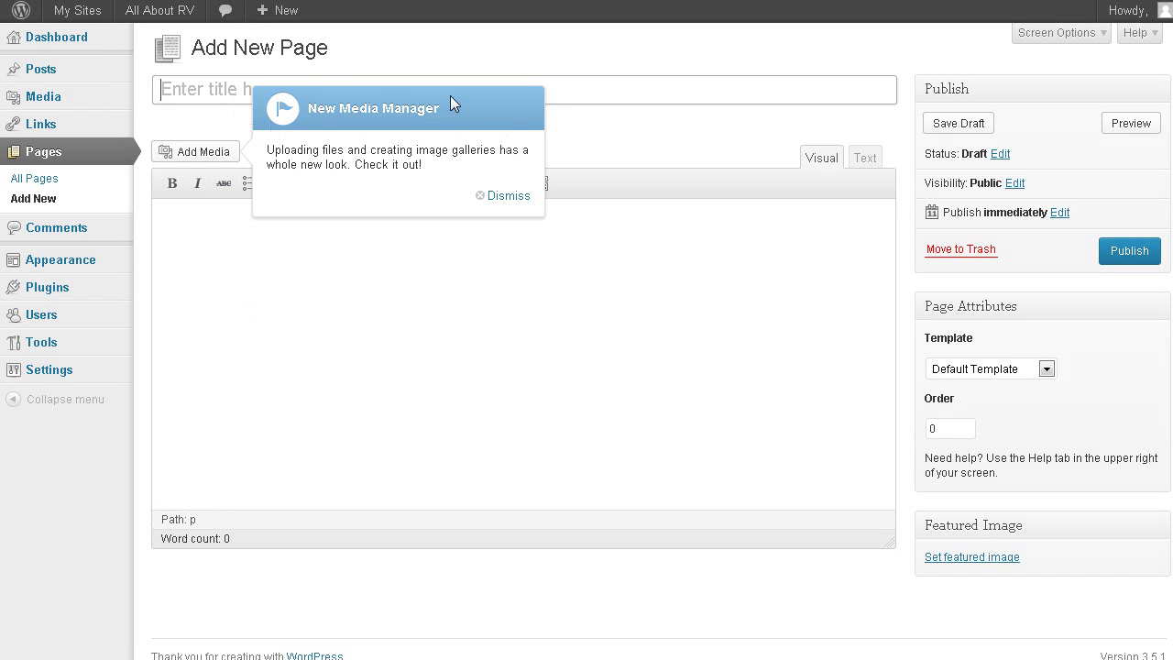
pyautogui.click(508, 198)
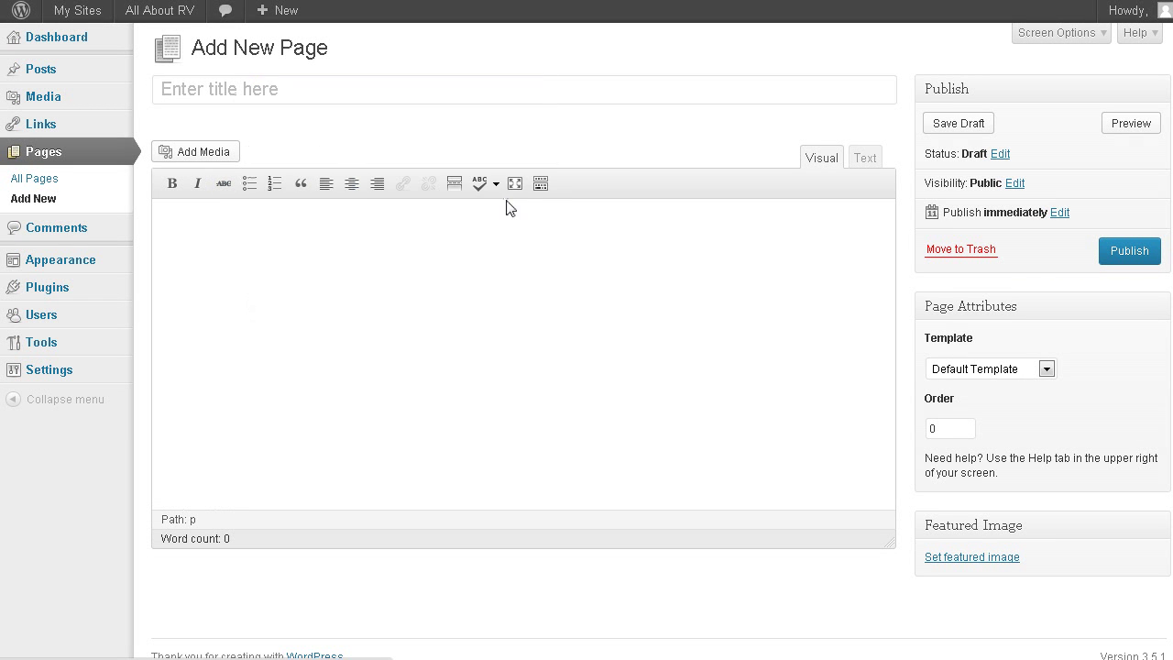
pyautogui.click(241, 92)
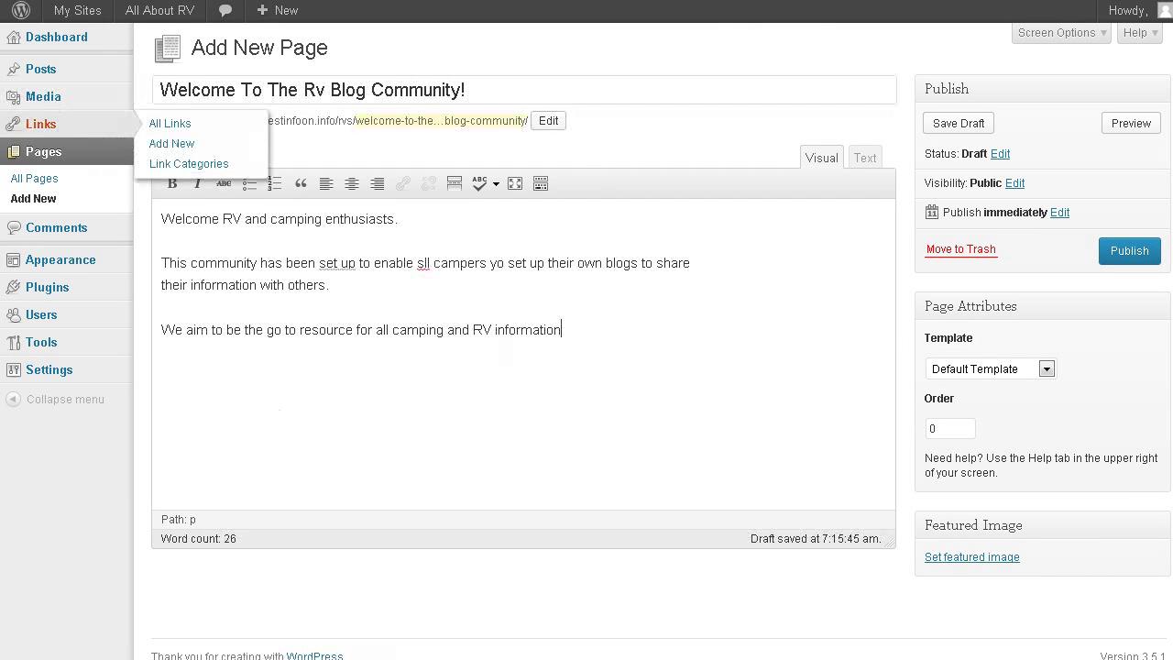
pyautogui.click(1052, 33)
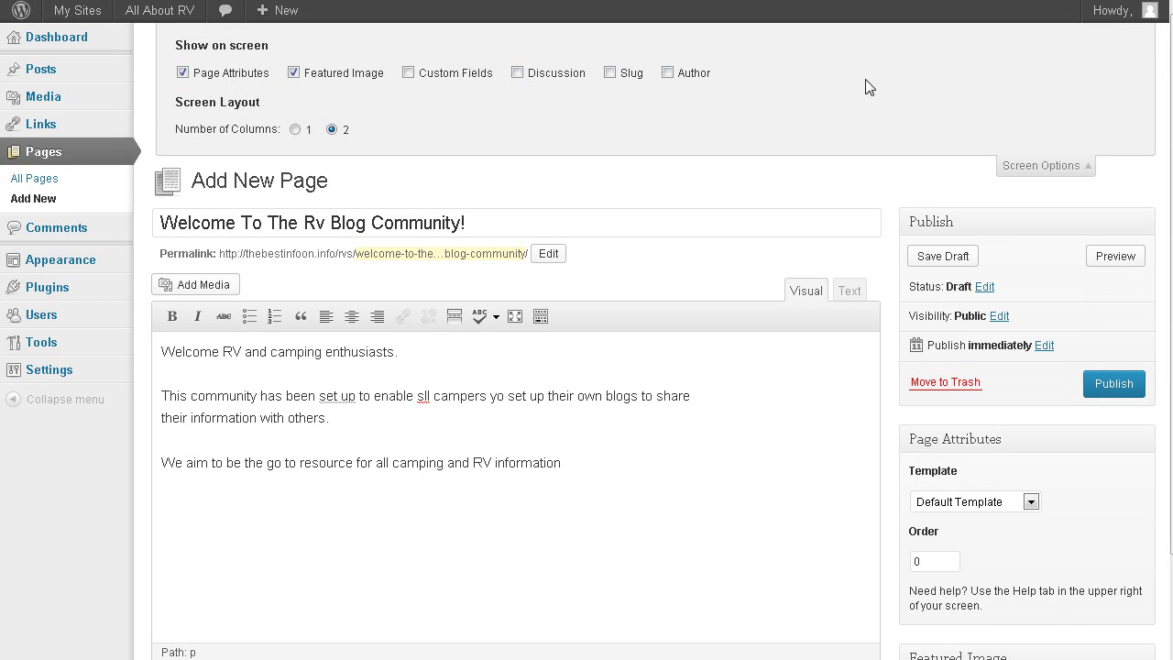
pyautogui.click(1124, 383)
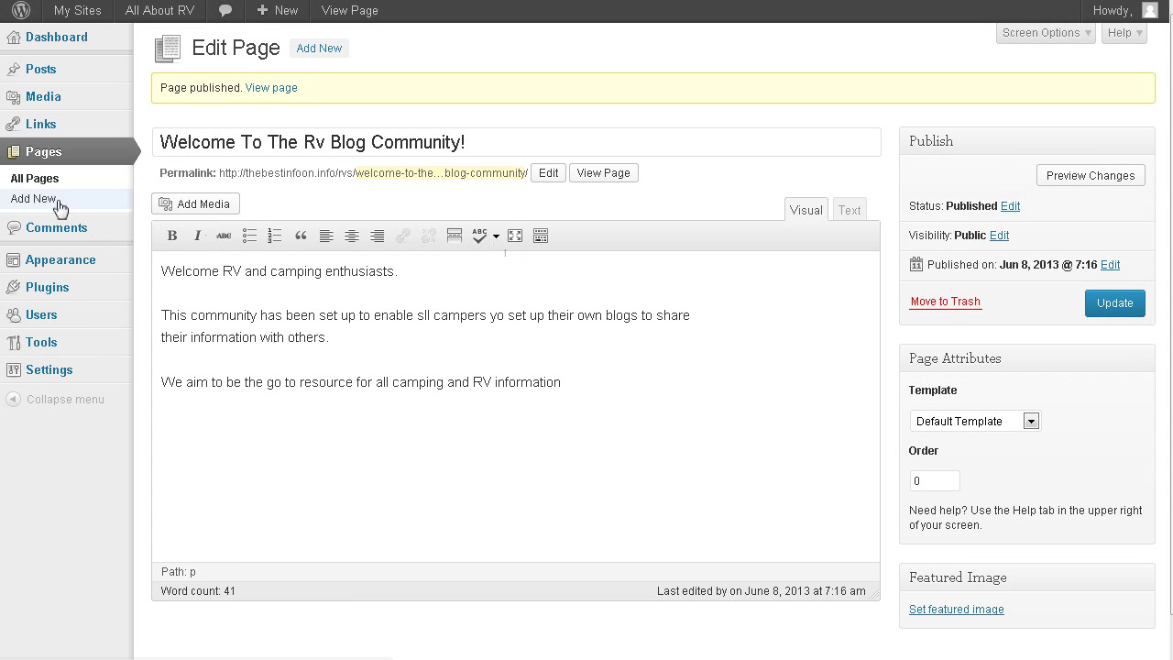
# - Set the site's front page to the static page "Welcome To The Rv Blog Community!" and save the reading settings
pyautogui.moveTo(57, 374)
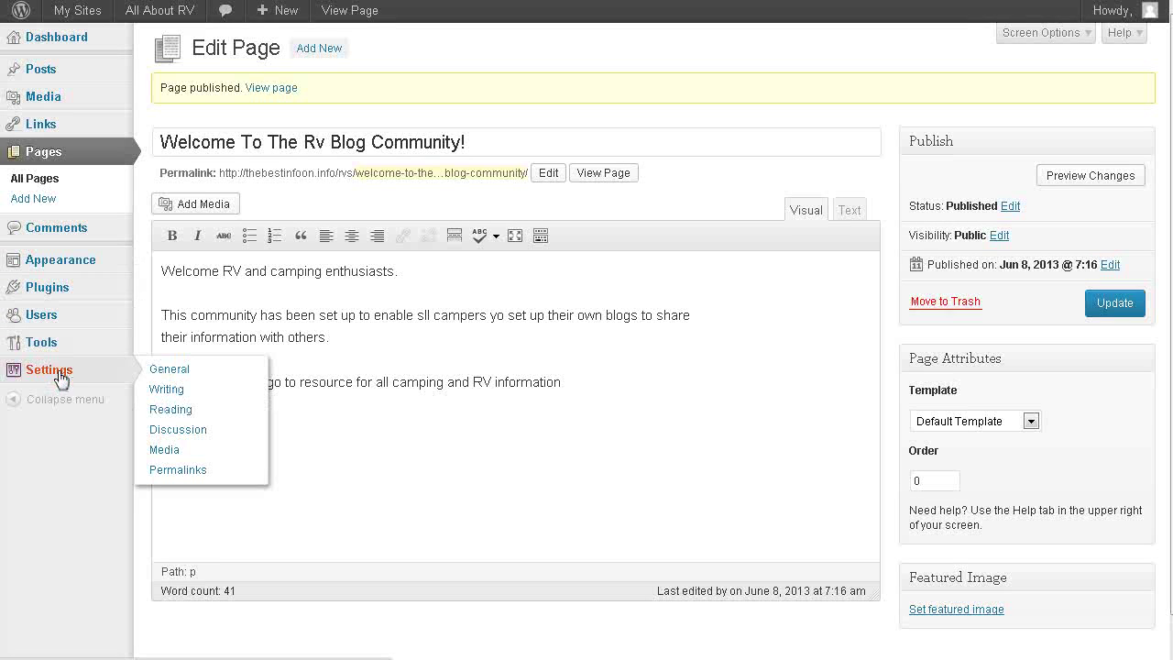
pyautogui.click(192, 417)
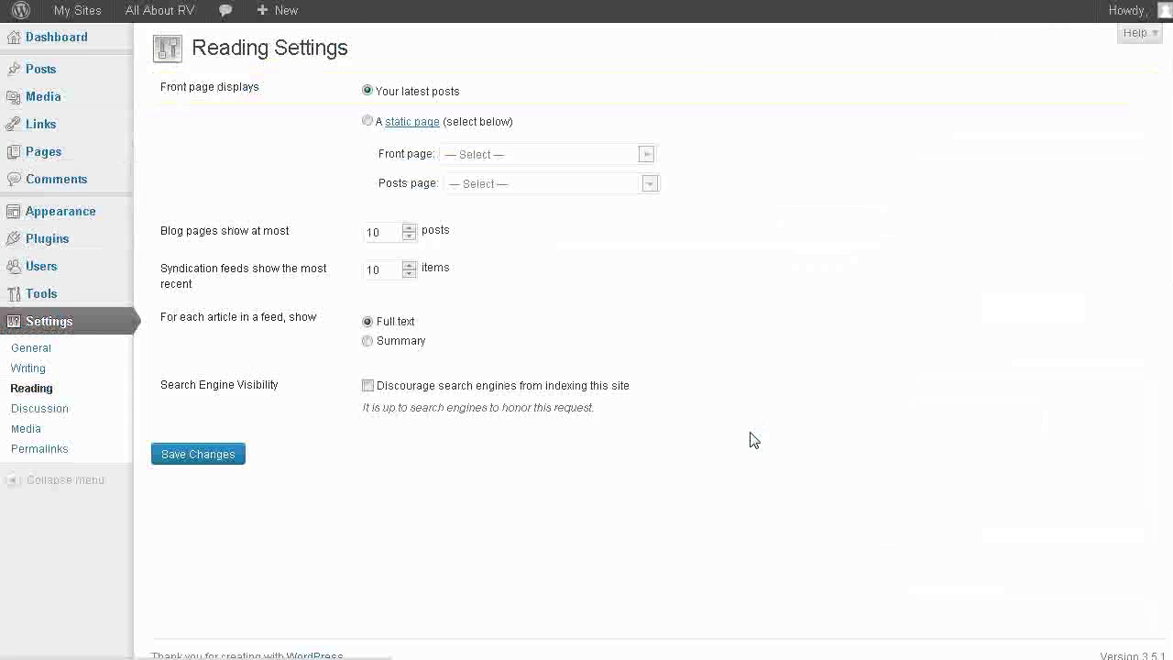
pyautogui.click(368, 121)
pyautogui.click(425, 158)
pyautogui.click(480, 158)
pyautogui.click(487, 186)
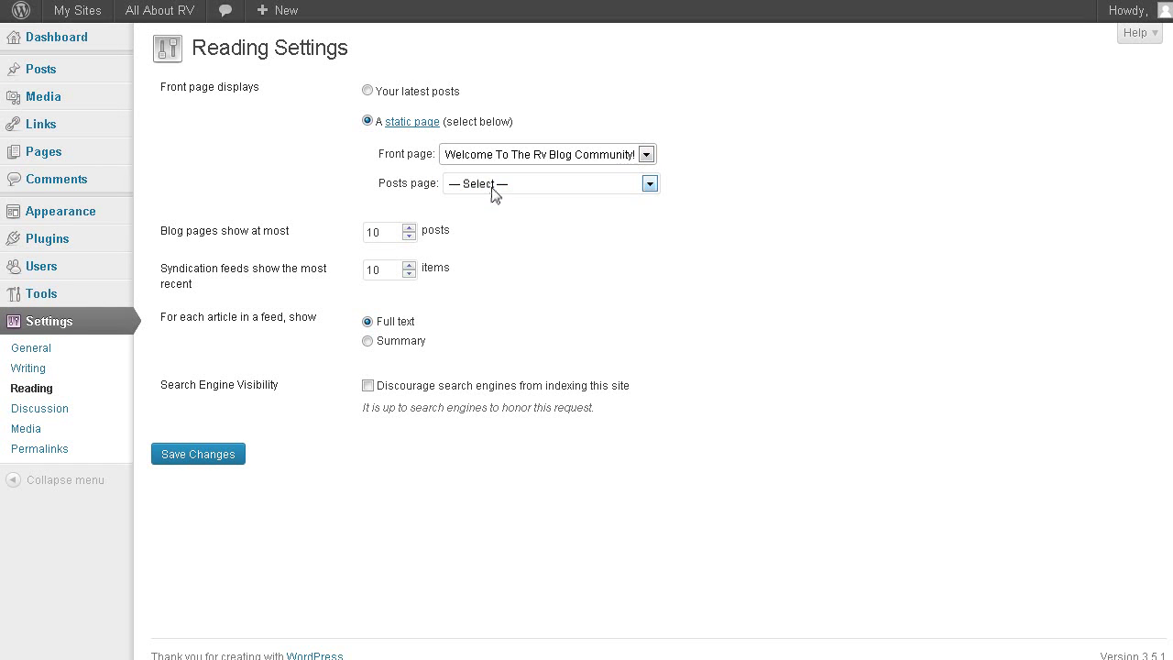
pyautogui.click(192, 455)
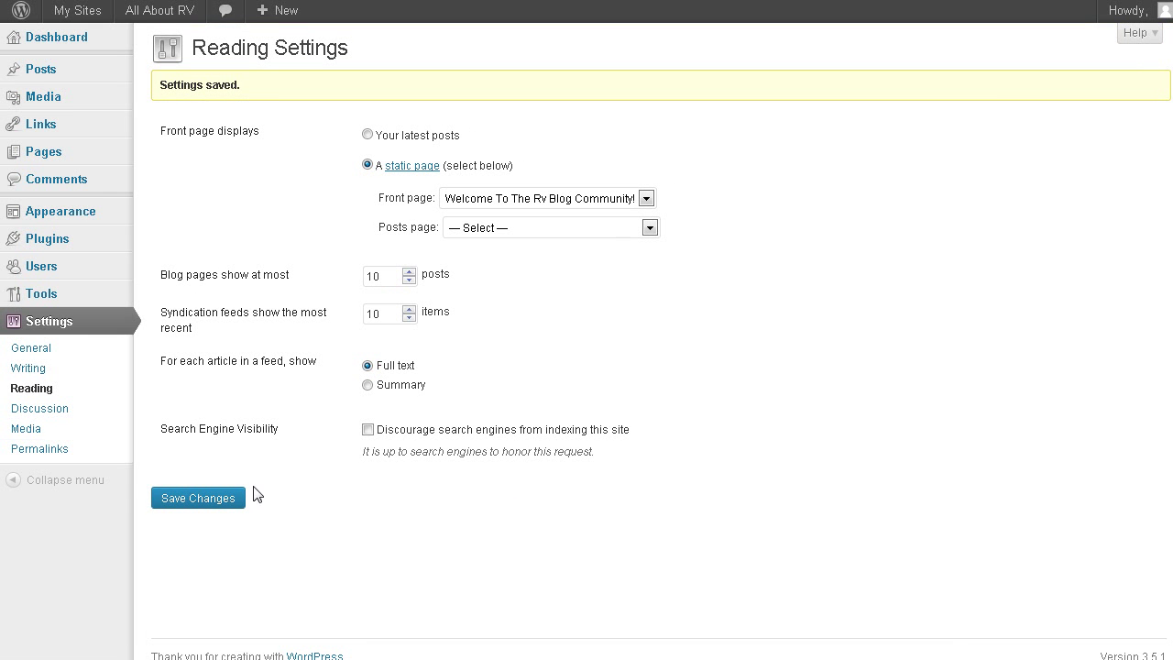
# - Turn off notifying linked blogs and allowing pingbacks and trackbacks in the default article settings, and save the discussion settings
pyautogui.click(40, 413)
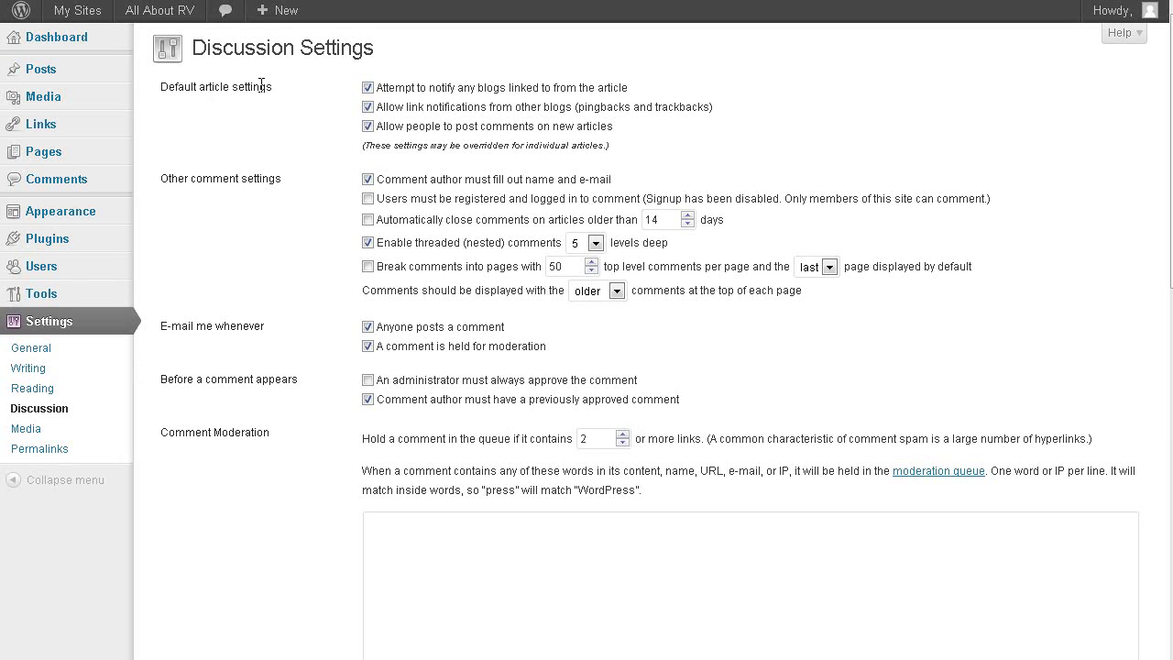
pyautogui.click(368, 88)
pyautogui.scroll(-5, 964, 481)
pyautogui.scroll(-4, 578, 468)
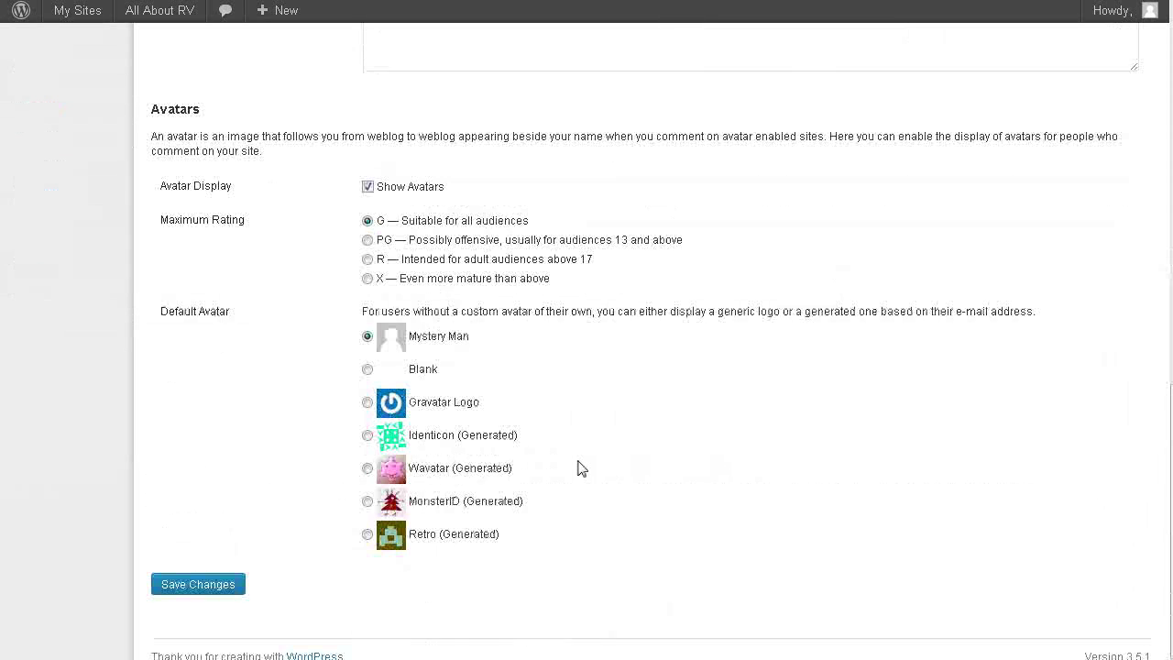
pyautogui.click(192, 587)
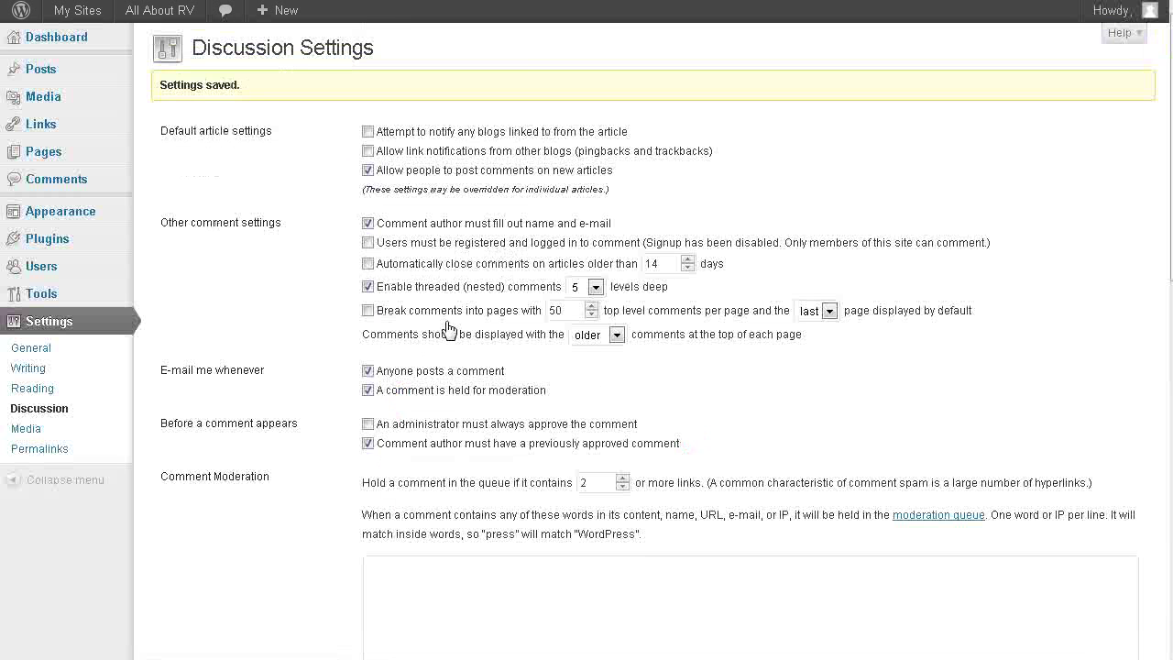
# - Open the "Welcome To The Rv Blog Community!" page for editing and enable the display of its Discussion options
pyautogui.moveTo(47, 152)
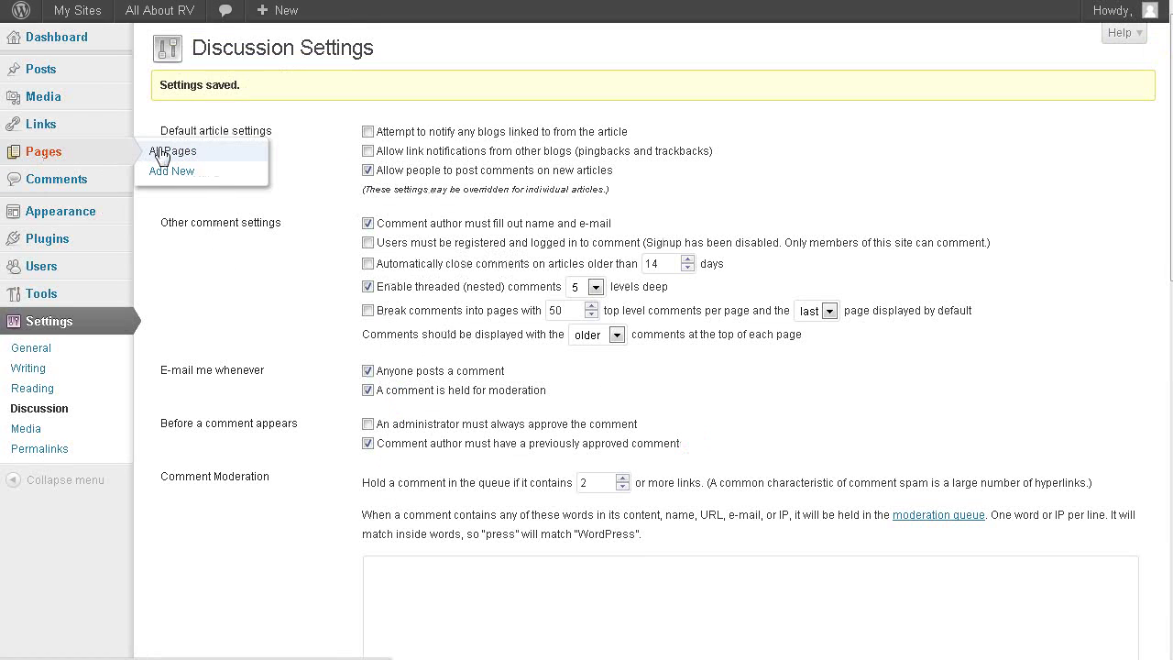
pyautogui.click(162, 154)
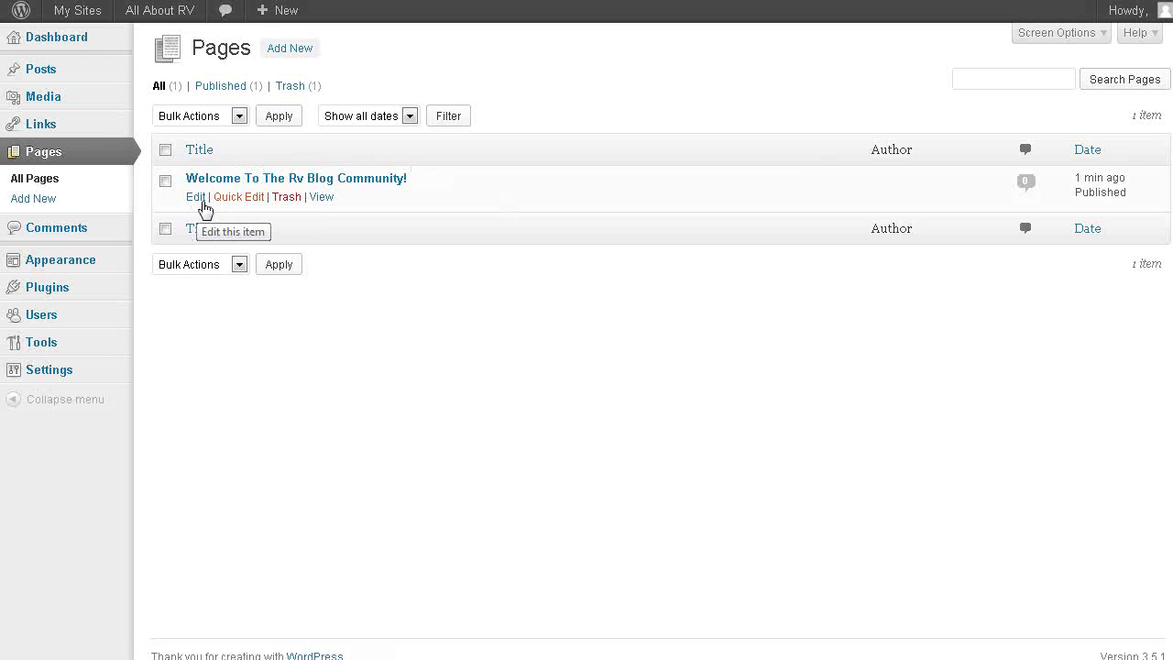
pyautogui.click(195, 199)
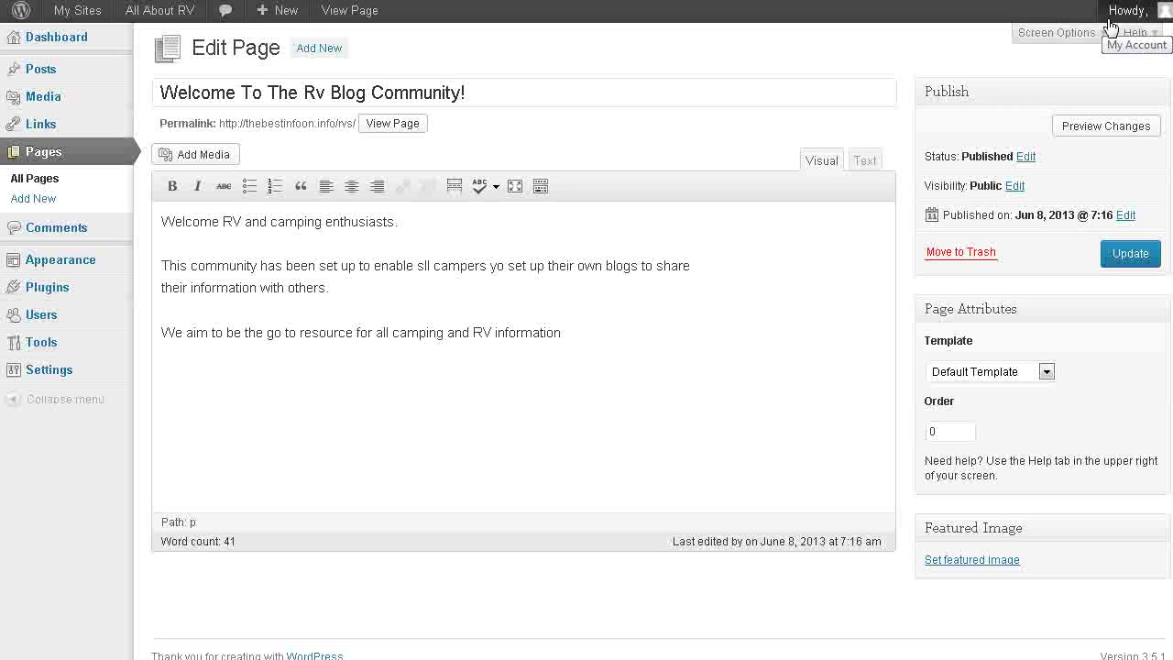
pyautogui.click(1052, 34)
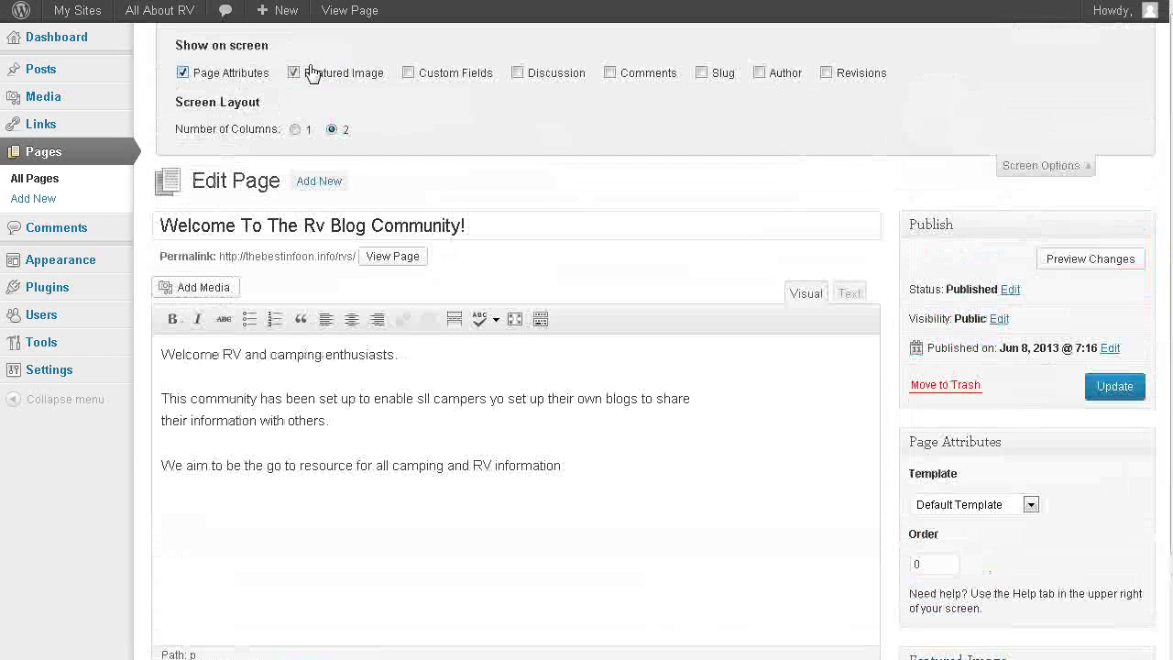
pyautogui.click(522, 77)
# - Disallow comments, trackbacks and pingbacks on the welcome page and update it
pyautogui.scroll(-2, 327, 340)
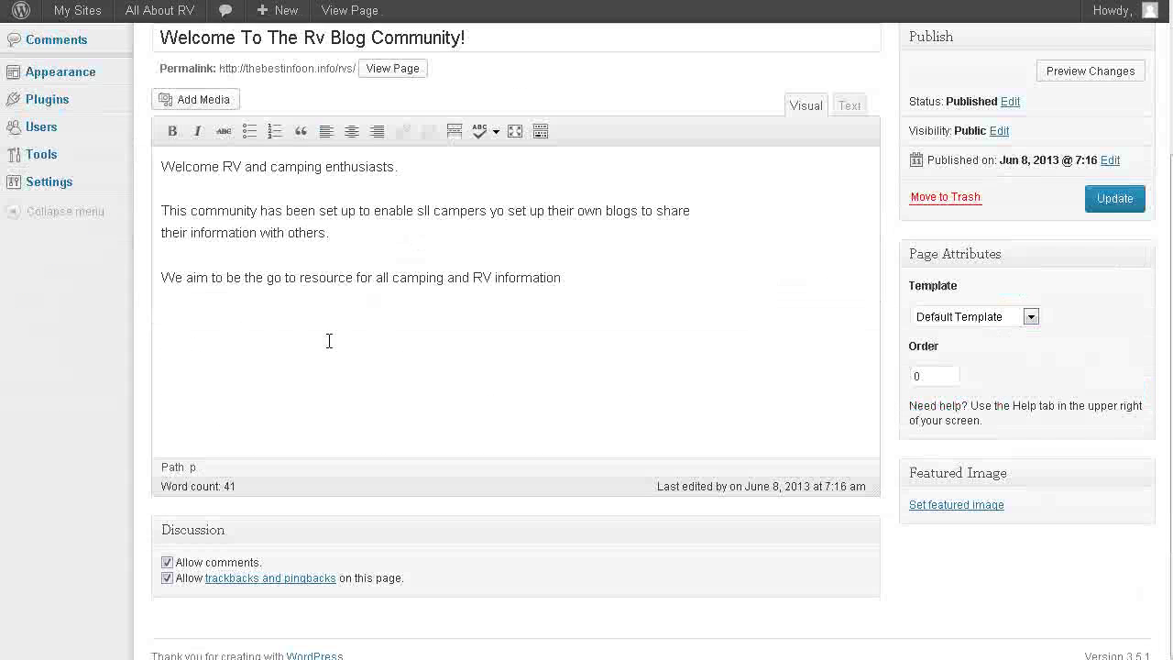
pyautogui.click(167, 578)
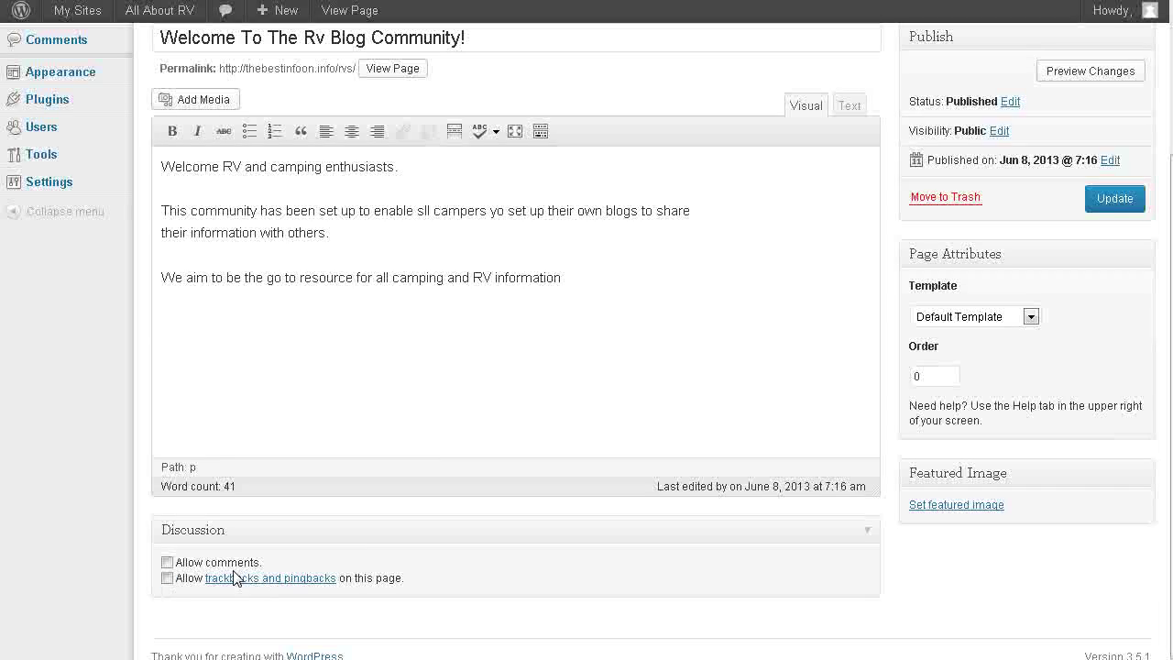
pyautogui.scroll(2, 922, 365)
pyautogui.click(1104, 387)
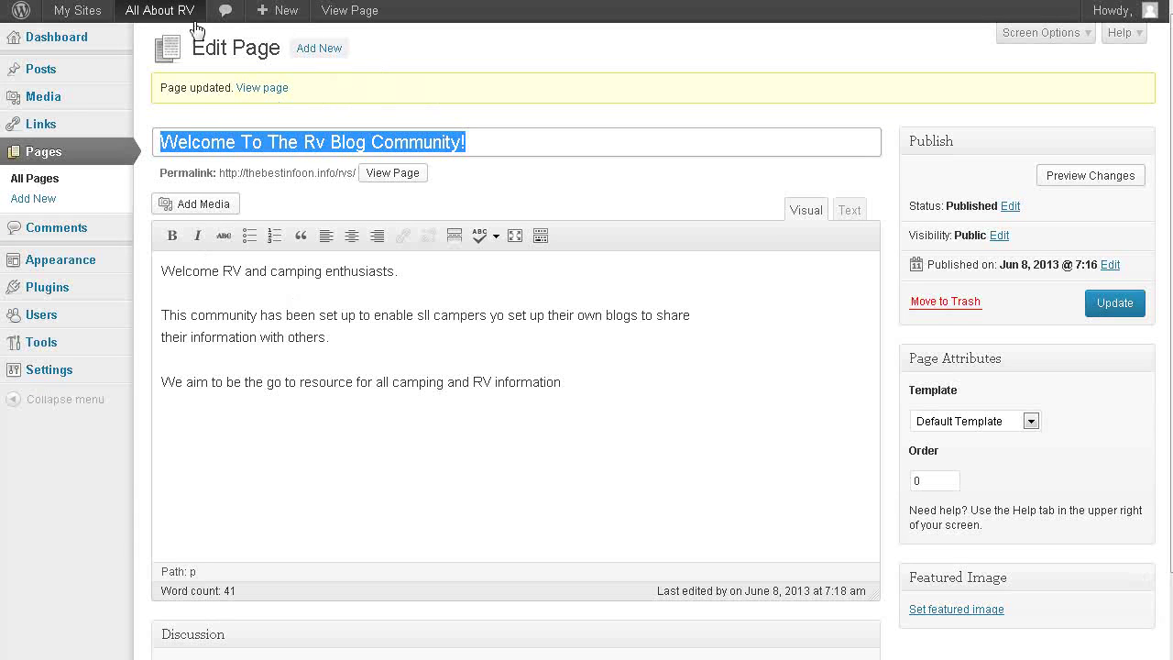
# - View the live site and check how the welcome page appears as the home page
pyautogui.moveTo(174, 17)
pyautogui.click(168, 41)
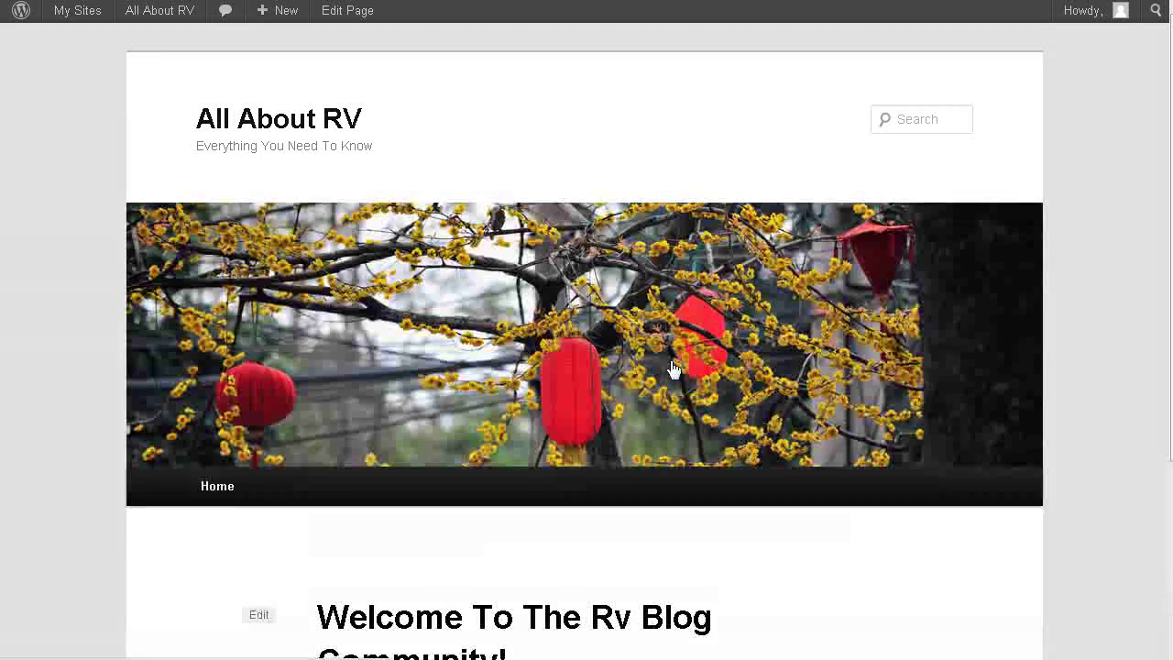
pyautogui.scroll(-3, 702, 357)
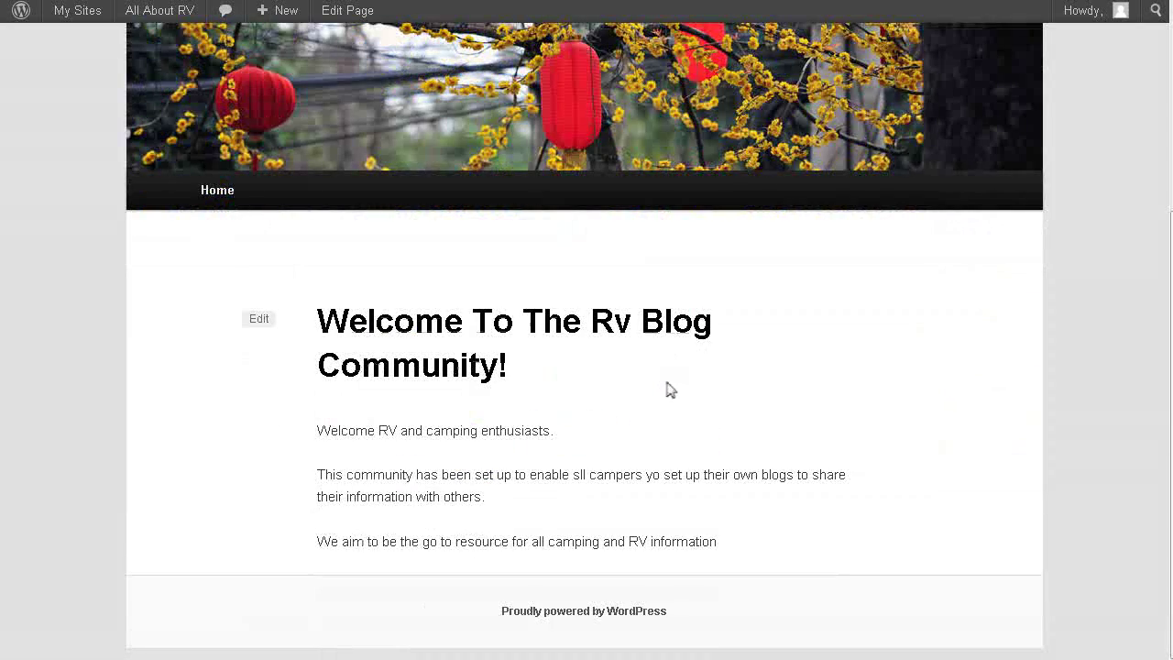
pyautogui.scroll(3, 668, 400)
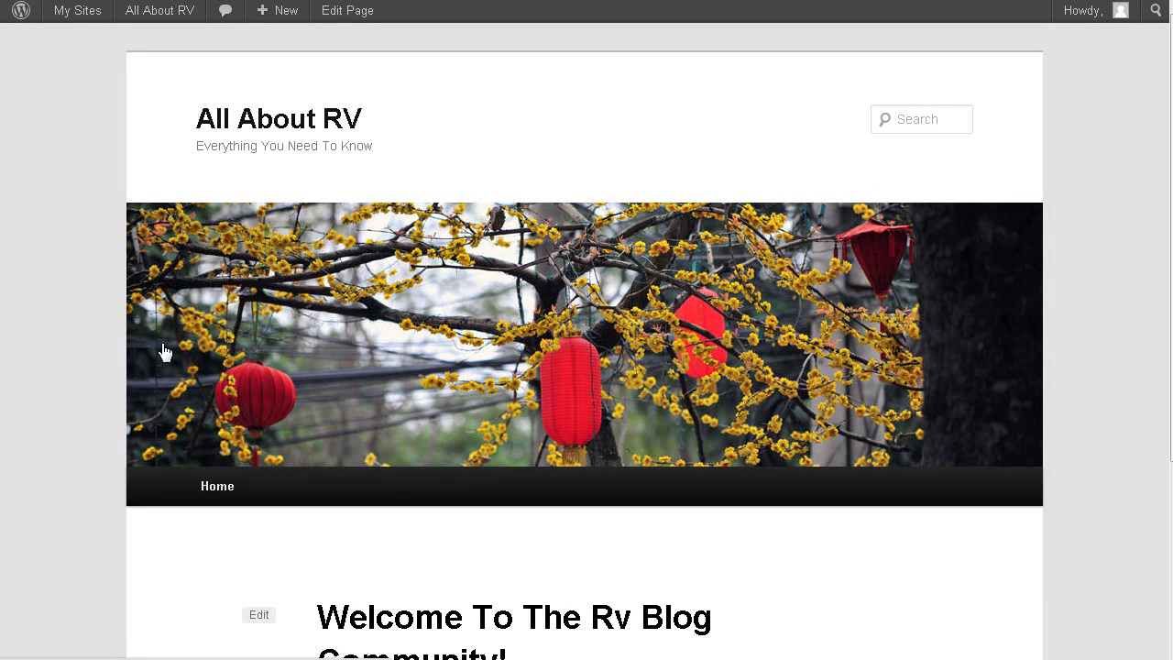
# - Open the page for adding new themes in the network admin area
pyautogui.scroll(-3, 554, 376)
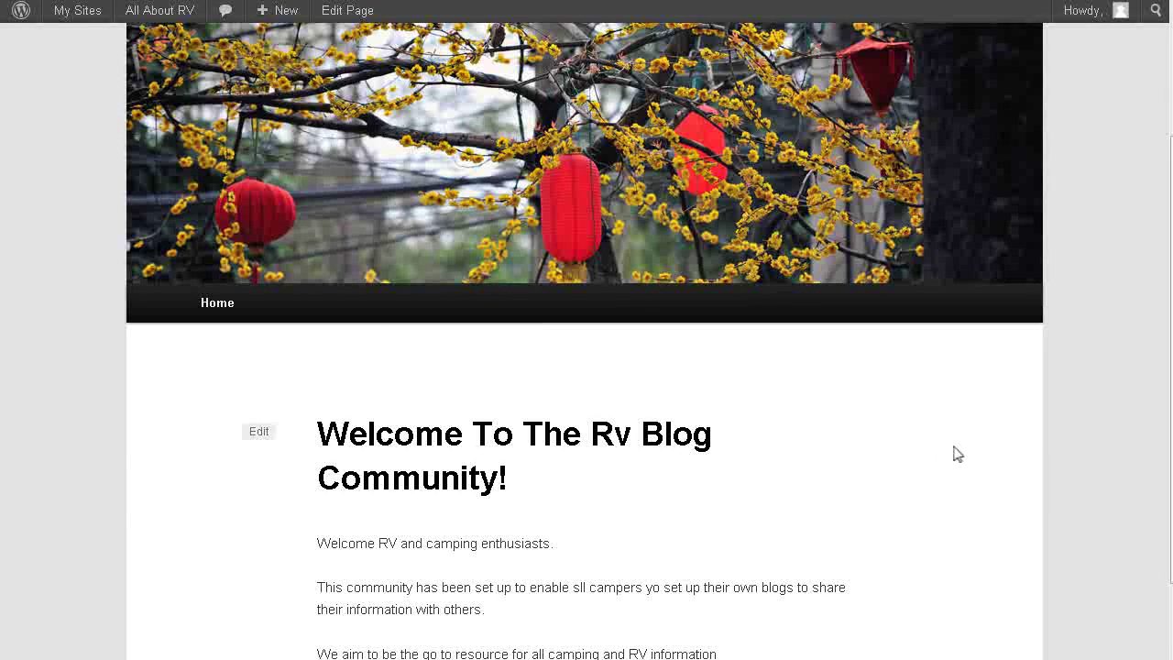
pyautogui.scroll(3, 957, 453)
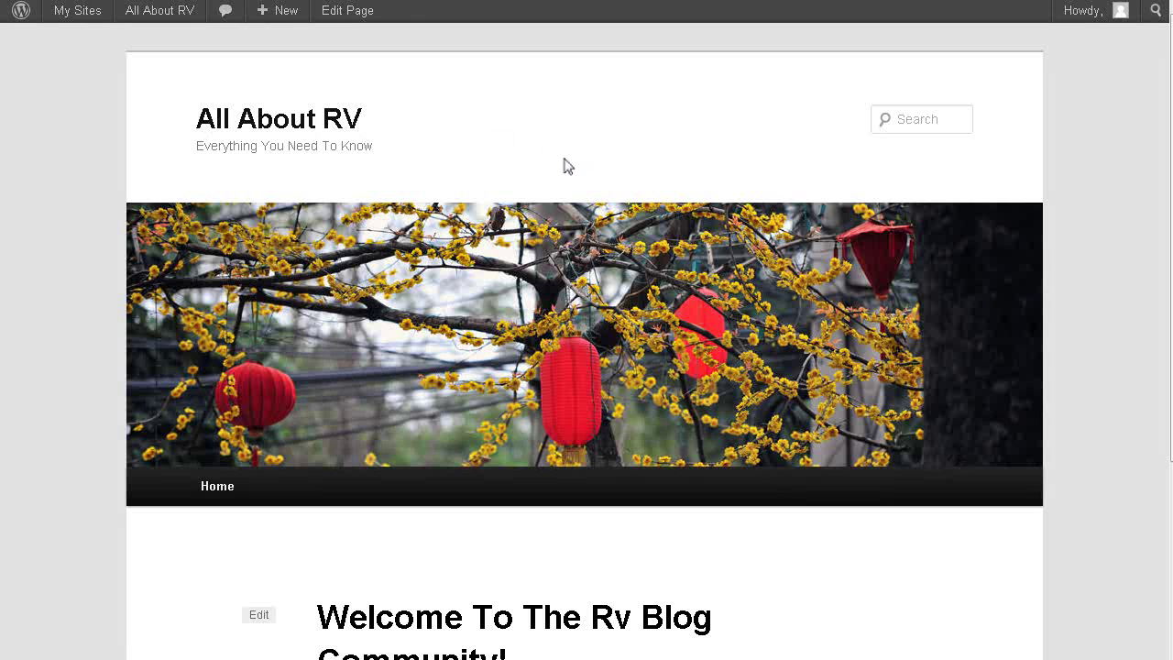
pyautogui.moveTo(99, 28)
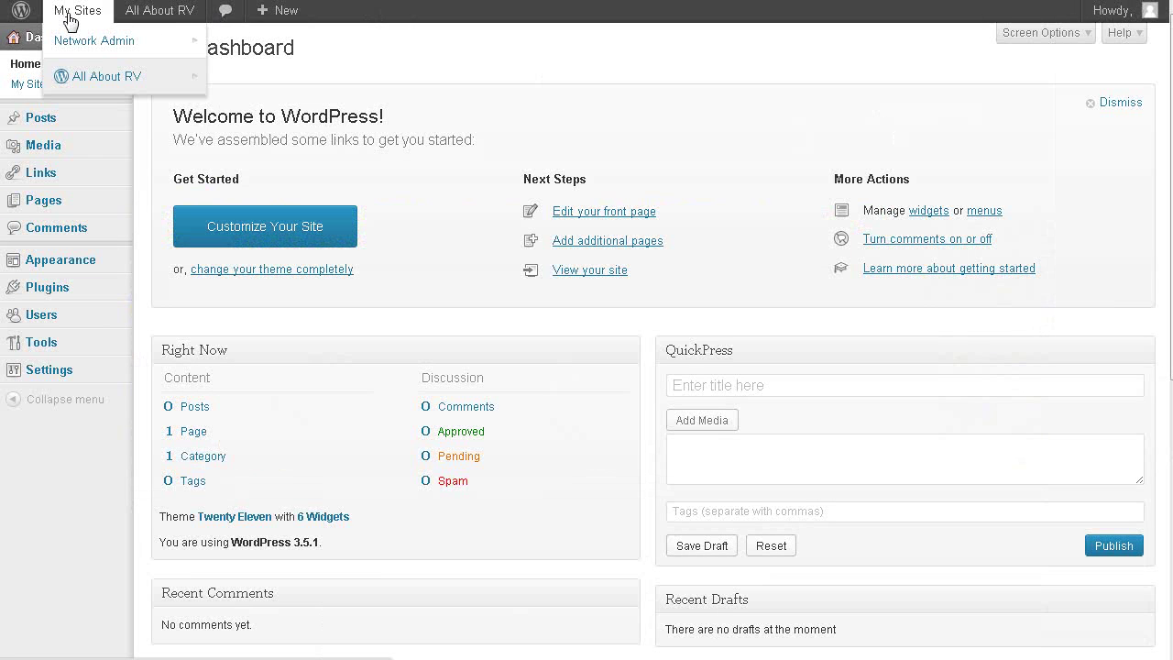
pyautogui.moveTo(82, 52)
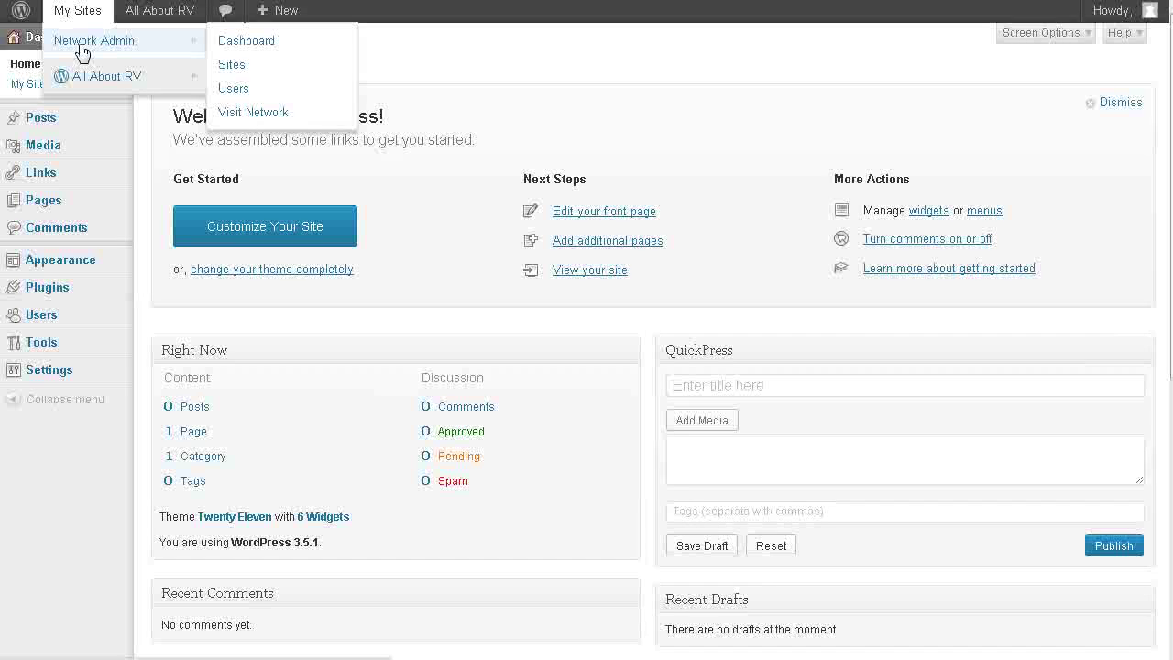
pyautogui.click(236, 43)
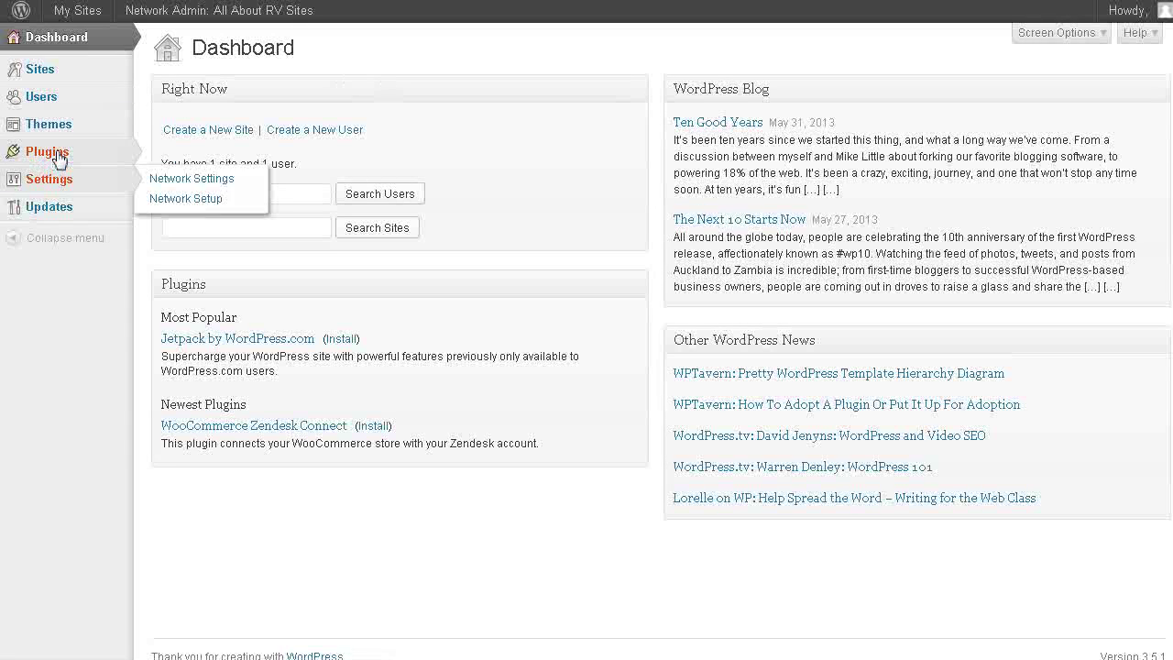
pyautogui.moveTo(66, 130)
pyautogui.click(188, 146)
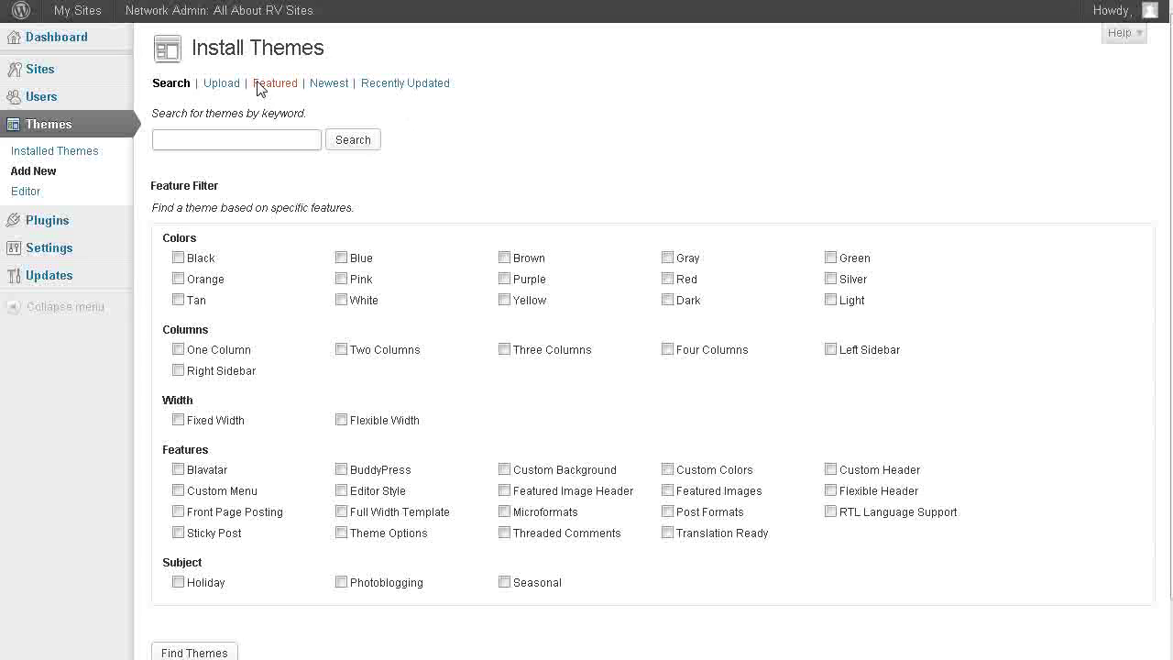
# - Search the WordPress theme directory for "camping" and for "rv"
pyautogui.click(221, 148)
pyautogui.write('camping')
pyautogui.press('Return')
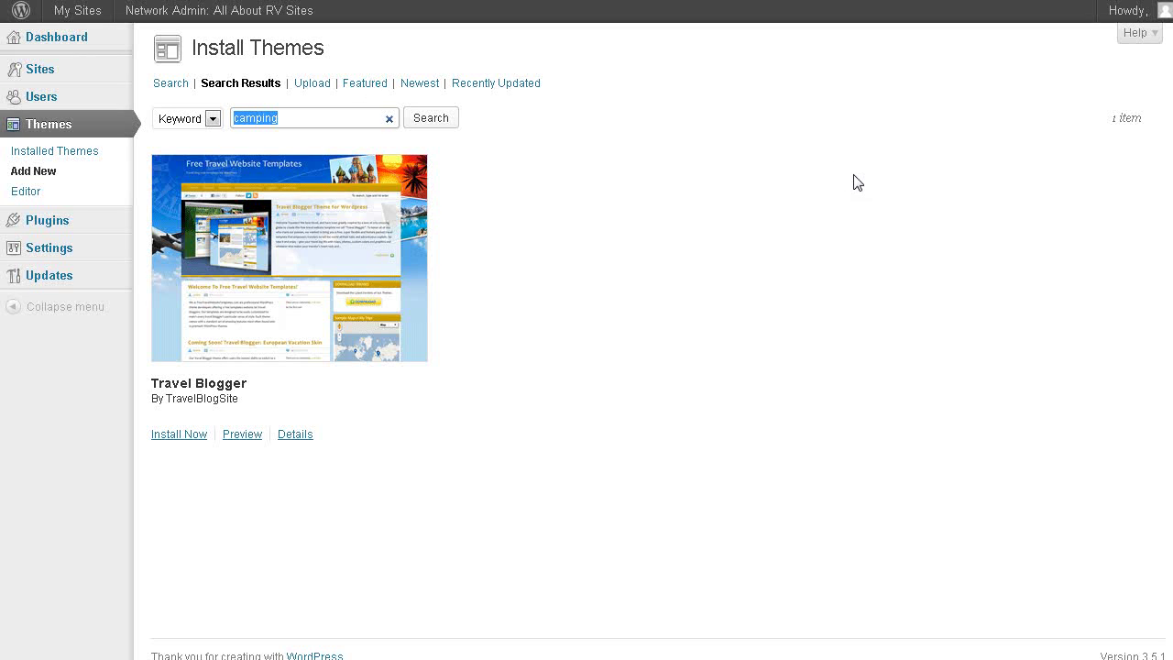
pyautogui.write('rv')
pyautogui.press('Return')
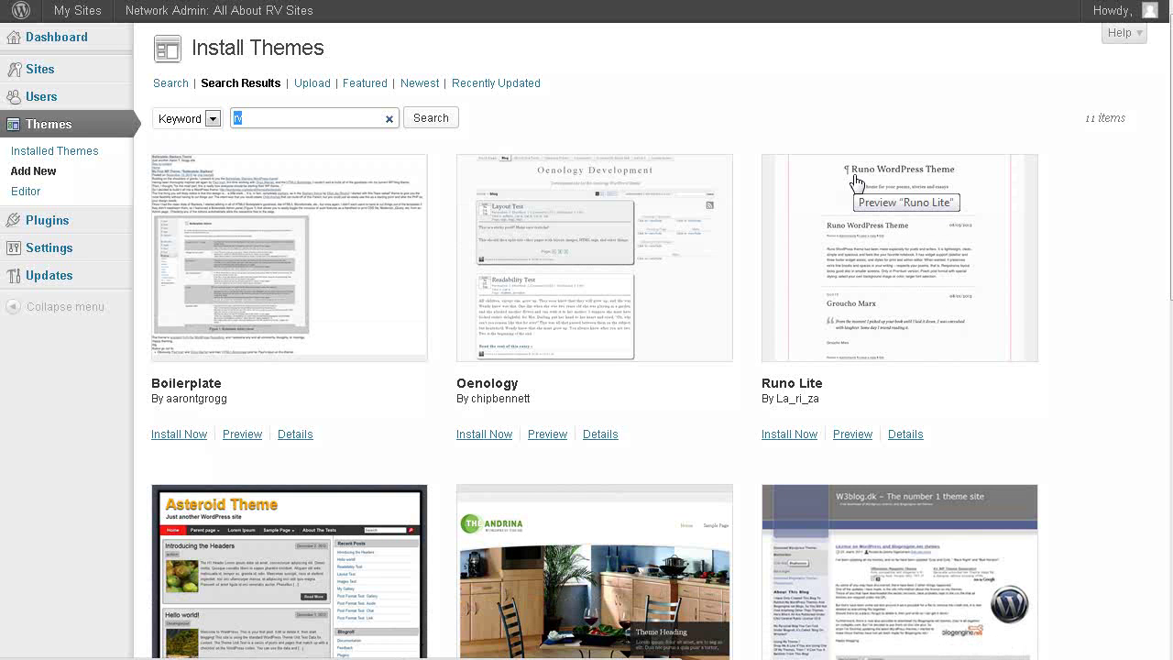
# - Switch to Google and search for "wordpress rv theme"
pyautogui.click(16, 152)
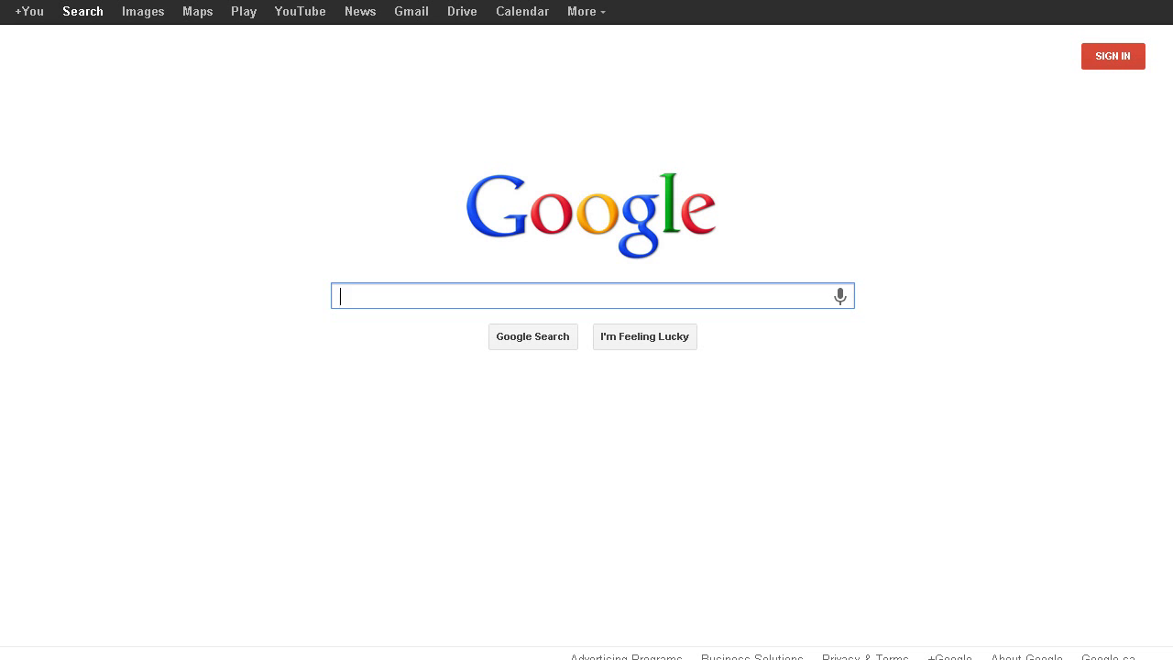
pyautogui.write('wo')
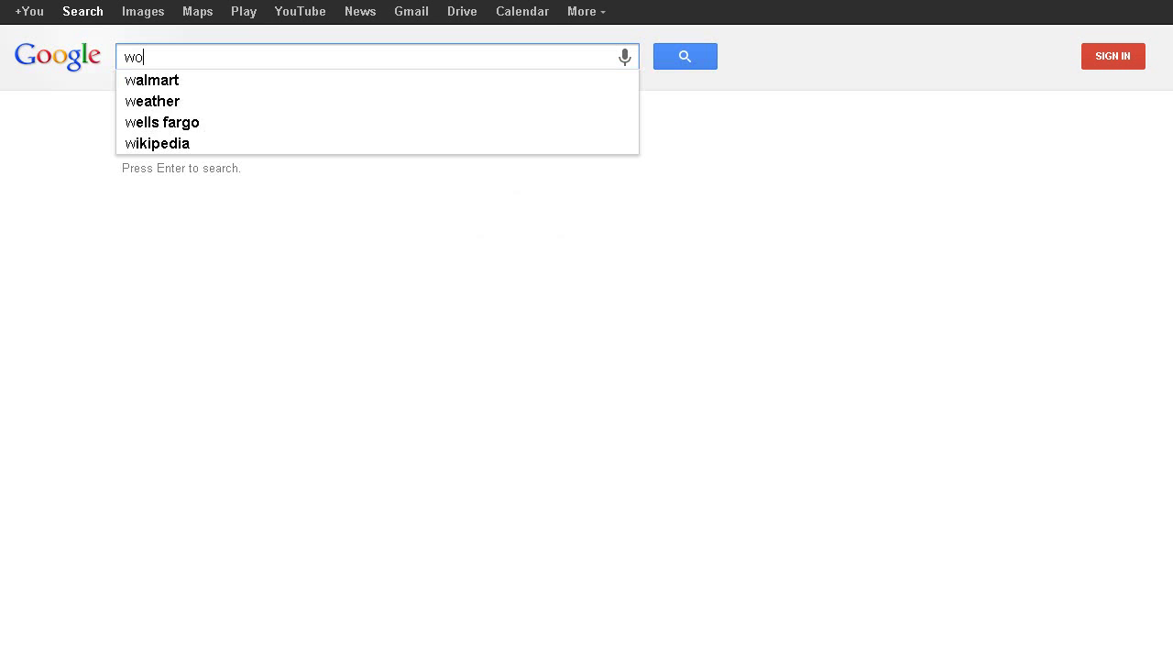
pyautogui.write('rdpress rv them')
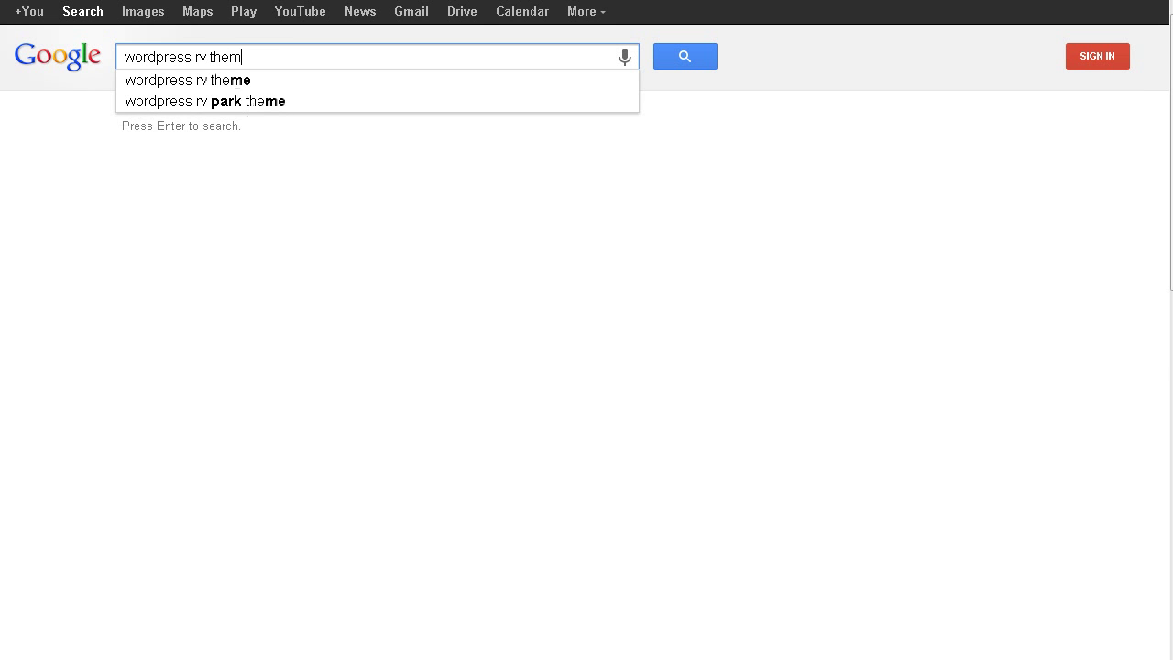
pyautogui.write('e')
pyautogui.press('Return')
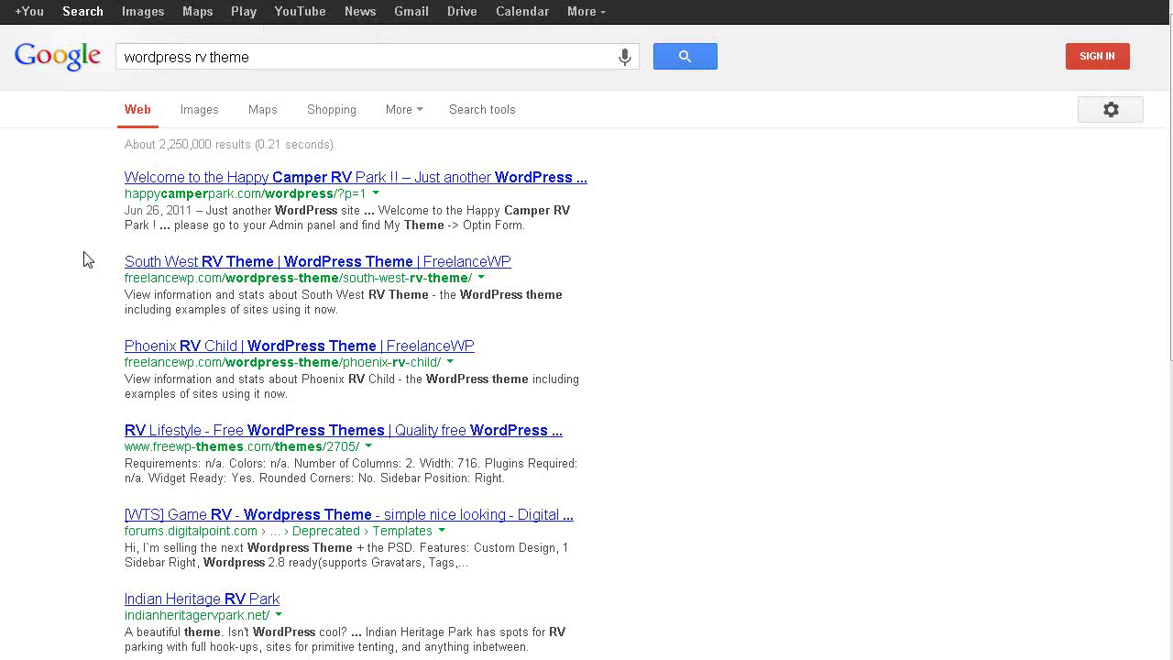
# - Examine the South West RV Theme page on FreelanceWP, dismissing its promotional popup, and return to the search results
pyautogui.click(180, 266)
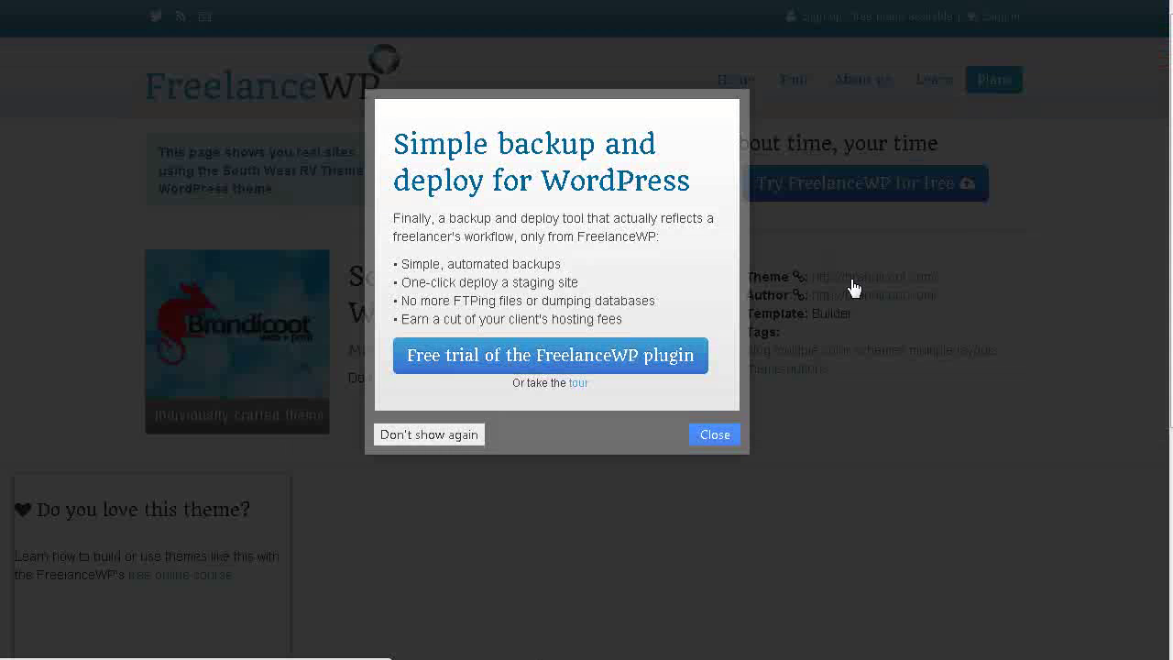
pyautogui.click(717, 436)
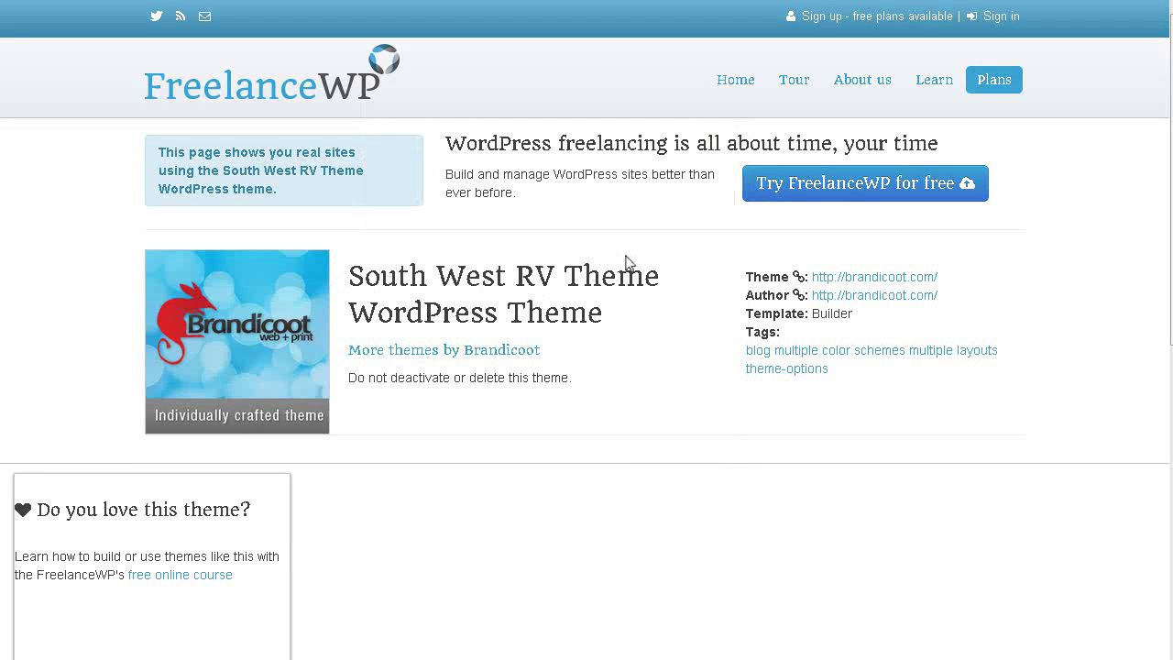
pyautogui.scroll(-4, 627, 262)
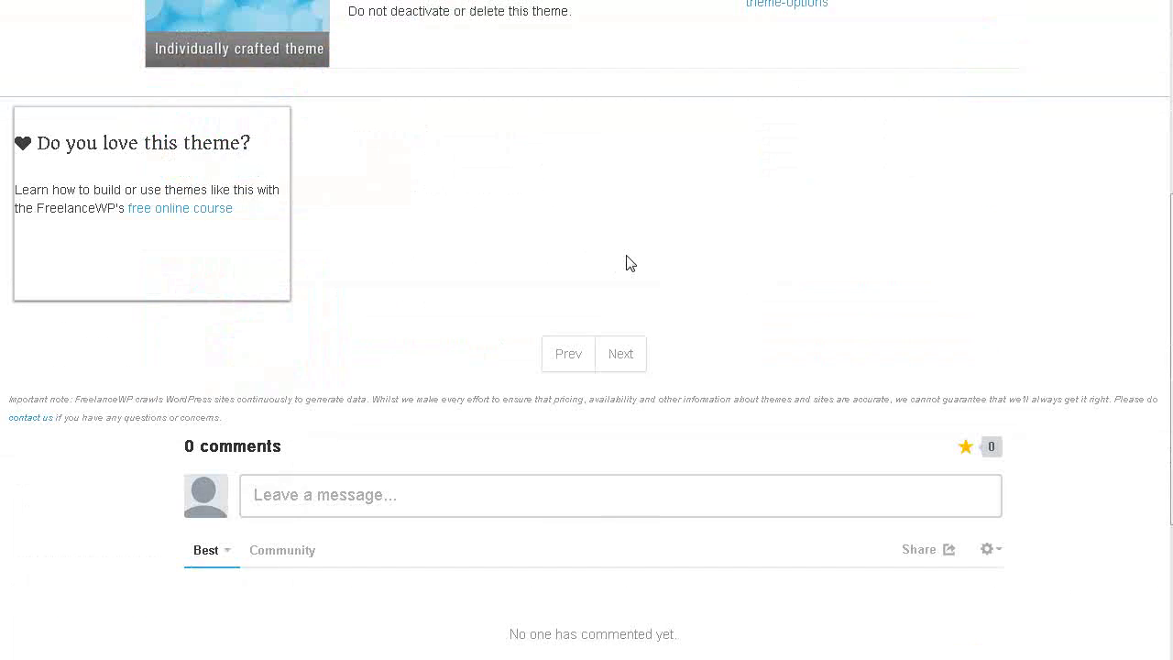
pyautogui.scroll(4, 627, 262)
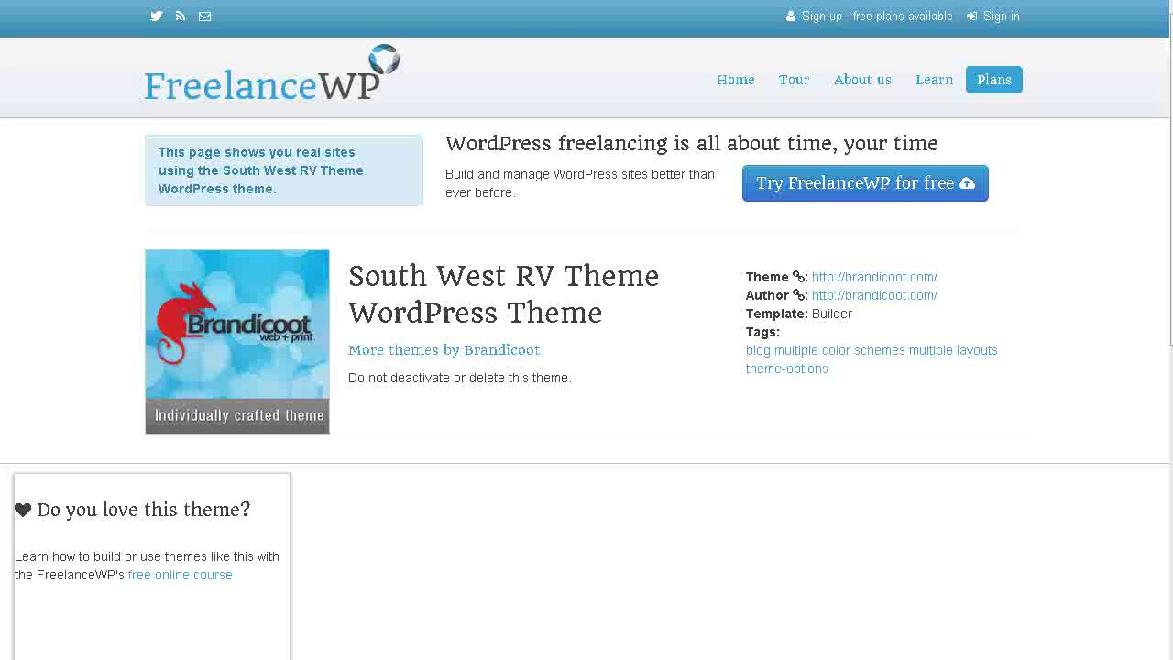
pyautogui.hotkey('alt', 'Left')
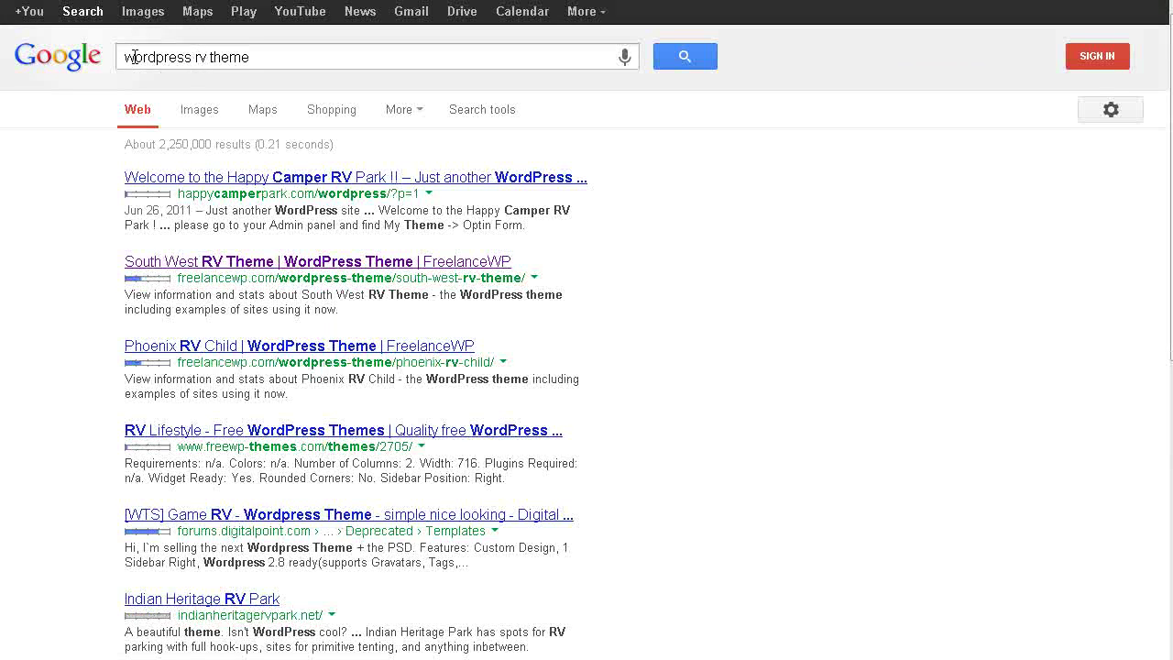
# - Add "free" to the Google search and open the Camping Theme page on the Free Wordpress Themes site
pyautogui.write('free')
pyautogui.press('Return')
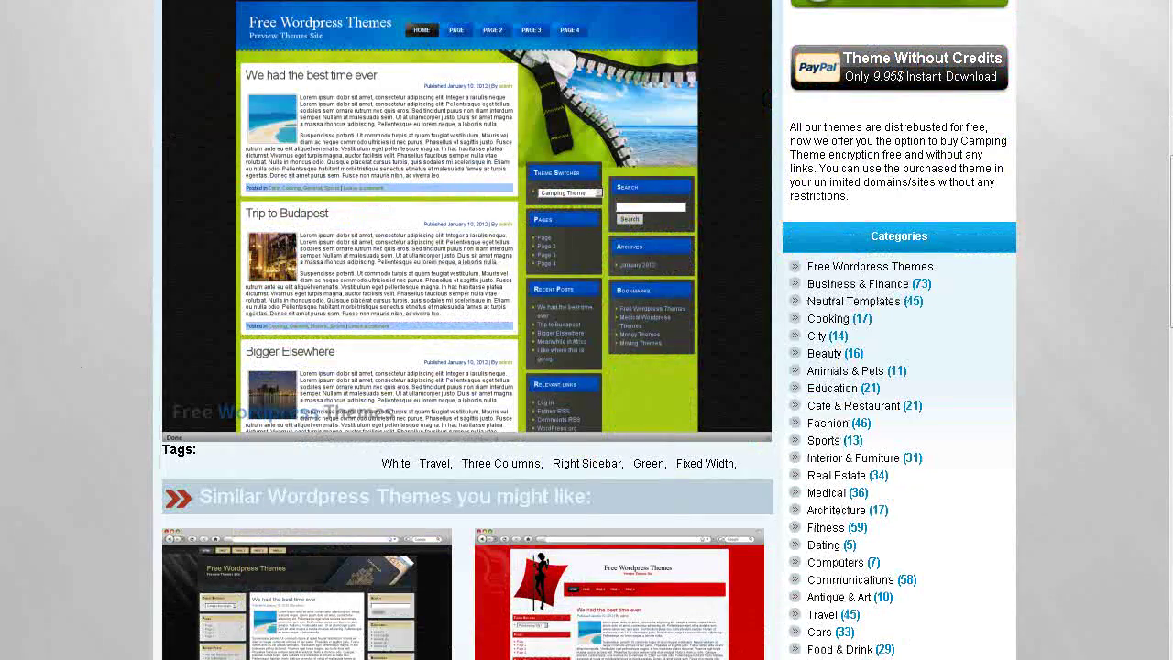
pyautogui.scroll(2, 155, 160)
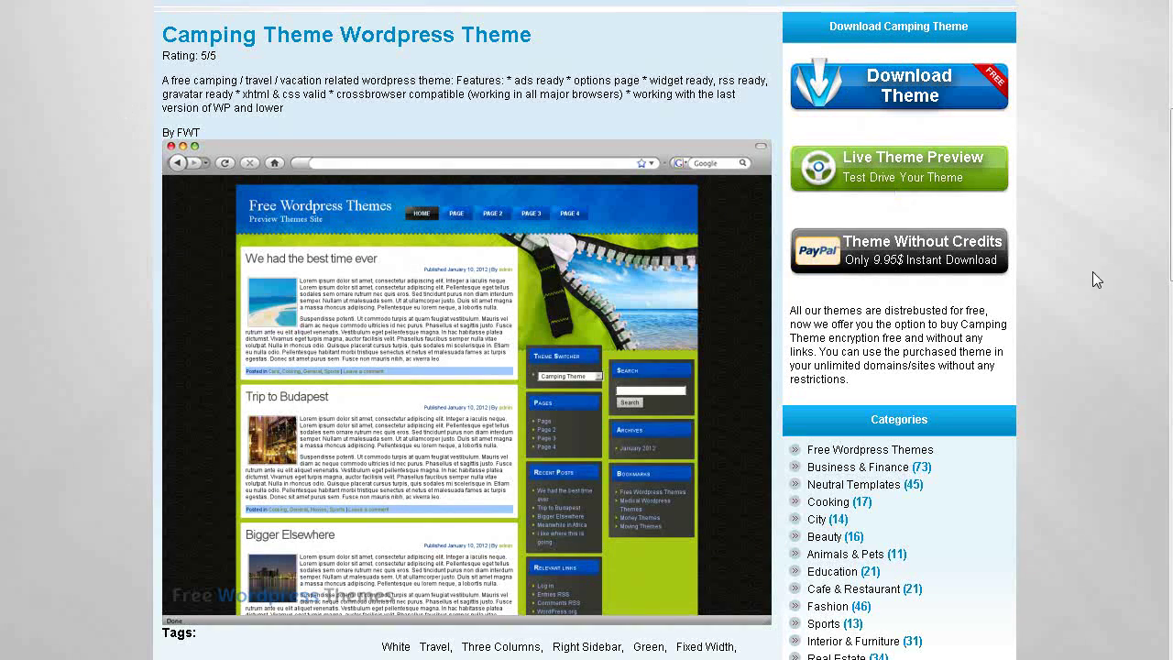
# - Examine the live preview of the Camping Theme from header to footer and return to its theme page
pyautogui.click(929, 163)
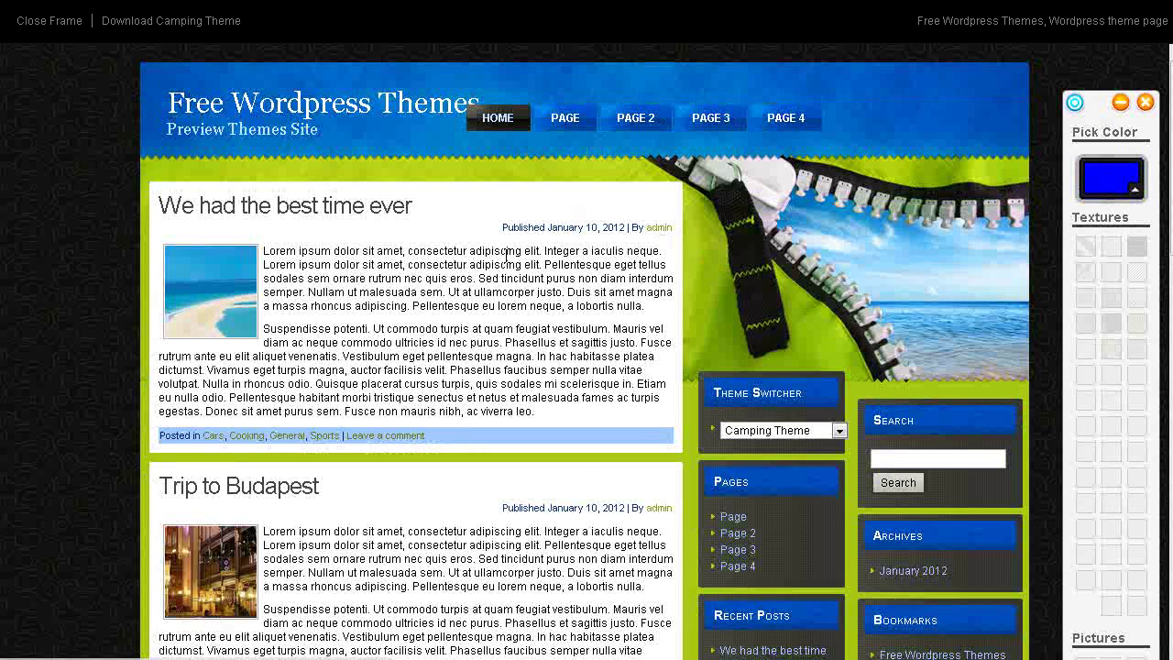
pyautogui.scroll(-2, 579, 330)
pyautogui.scroll(-12, 572, 317)
pyautogui.scroll(6, 524, 293)
pyautogui.scroll(8, 523, 293)
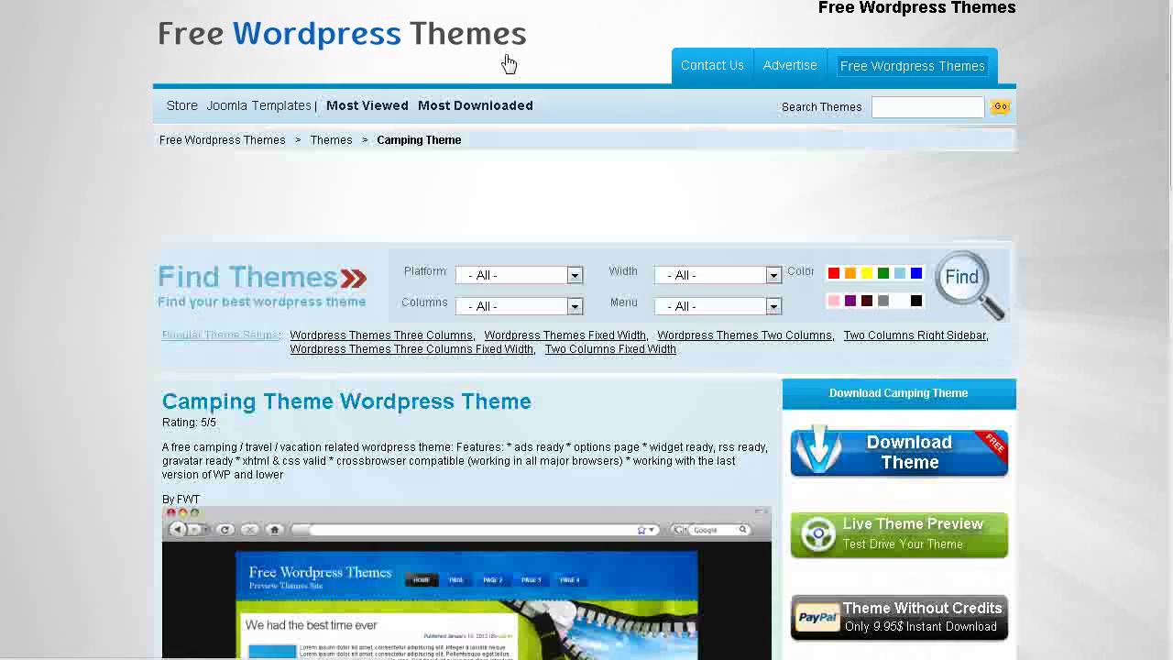
# - Download the free Camping Theme as camping_theme.zip
pyautogui.scroll(-4, 738, 170)
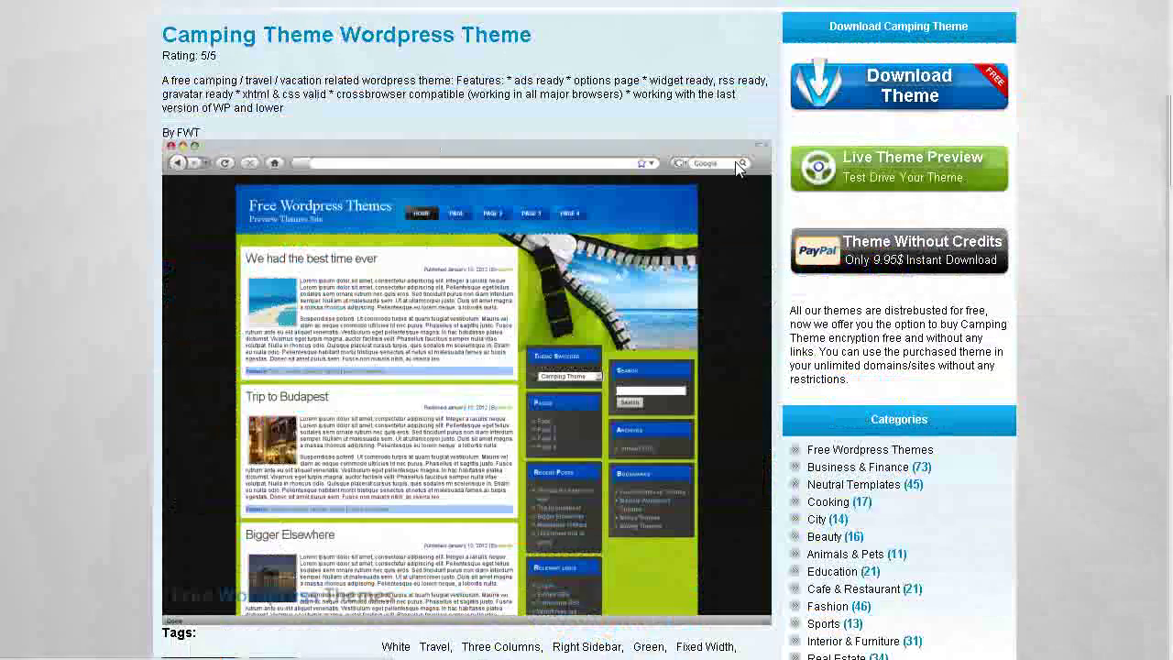
pyautogui.click(903, 84)
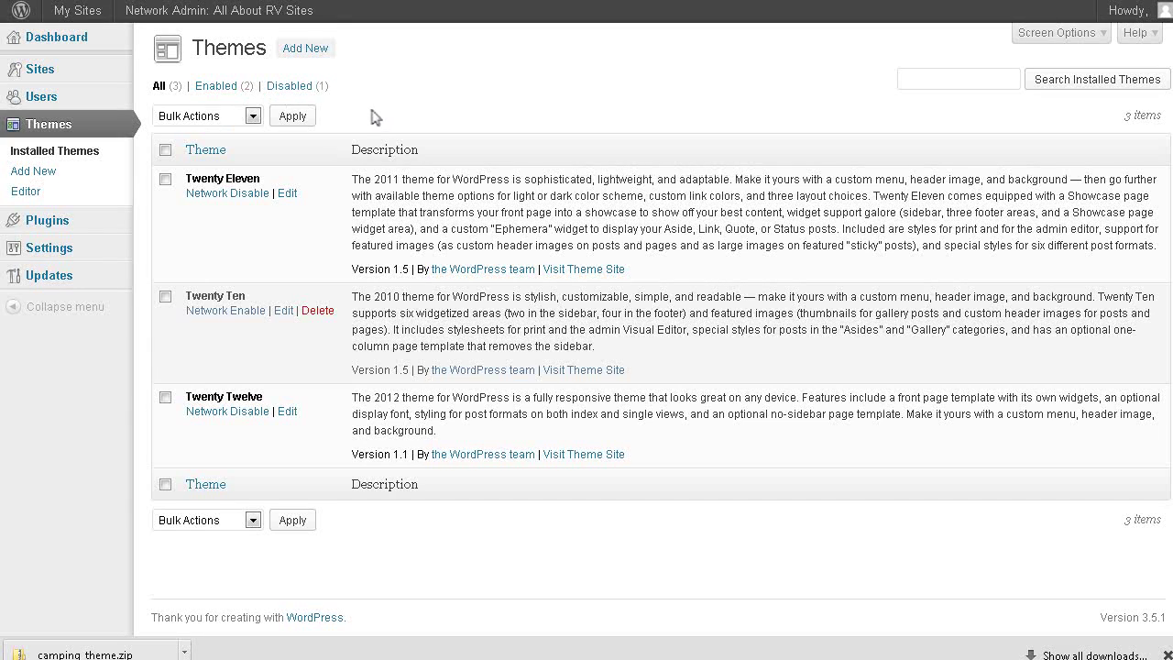
# - Switch to the WordPress network admin and install a theme by uploading camping_theme.zip
pyautogui.click(306, 51)
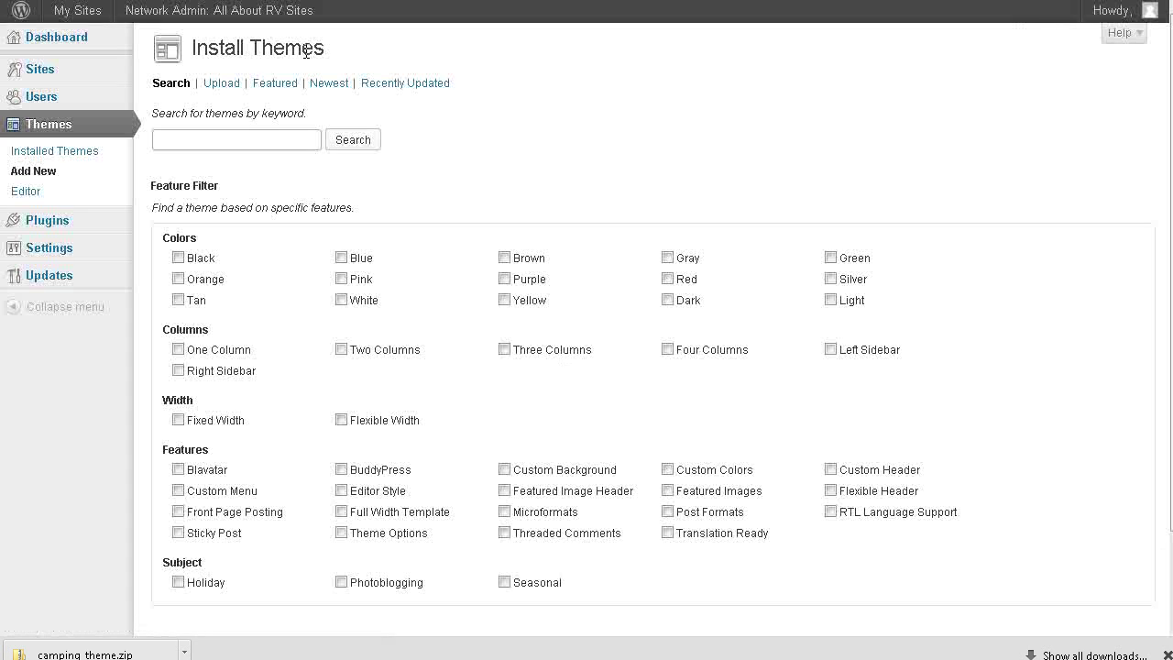
pyautogui.click(221, 83)
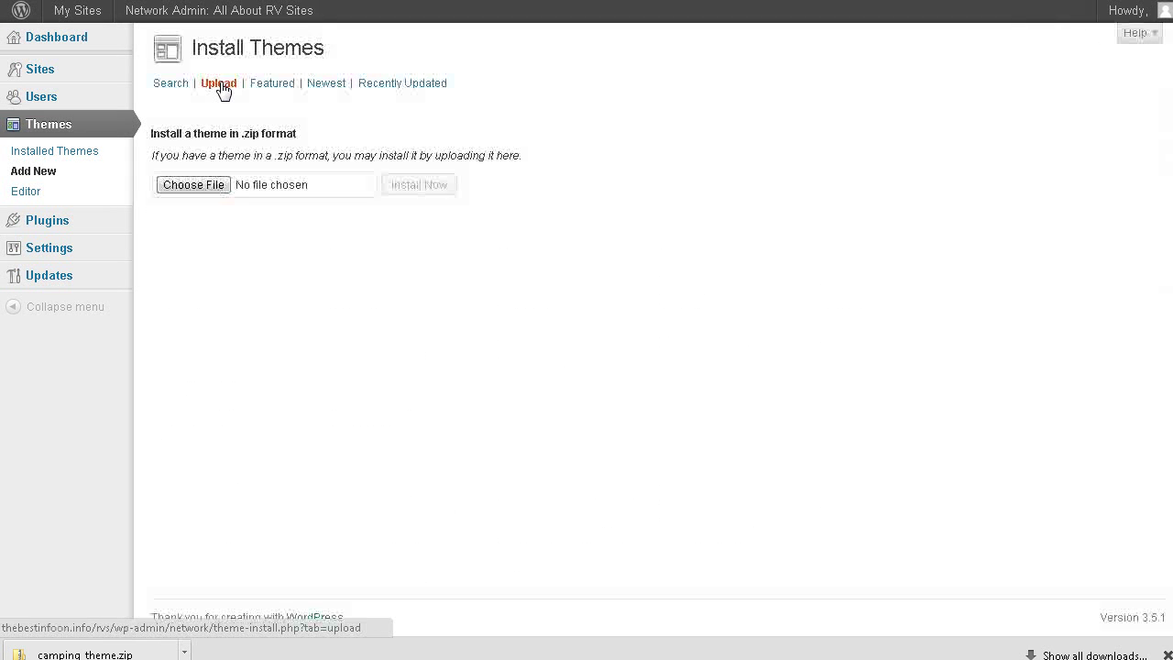
pyautogui.click(193, 185)
pyautogui.click(52, 33)
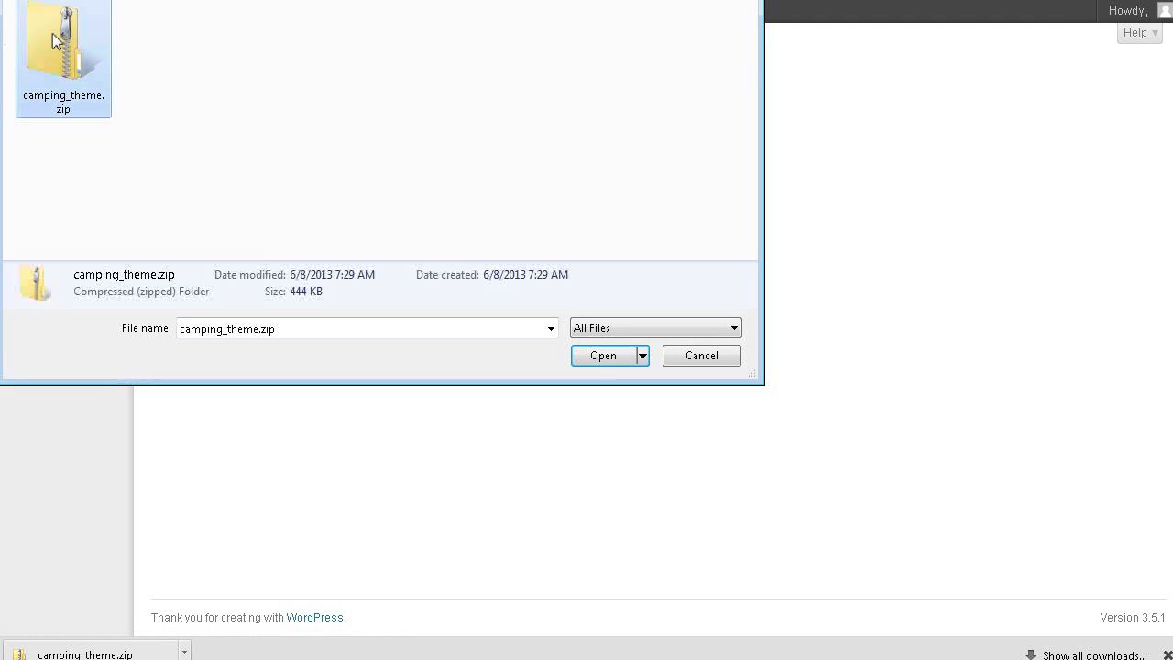
pyautogui.click(592, 359)
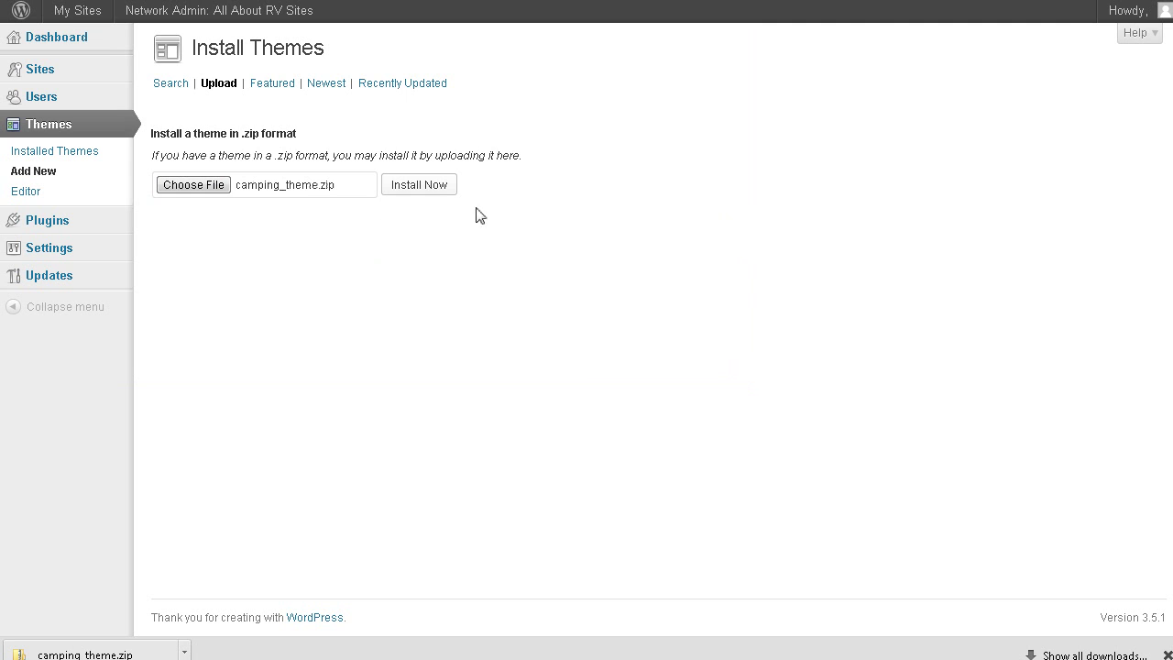
pyautogui.click(427, 185)
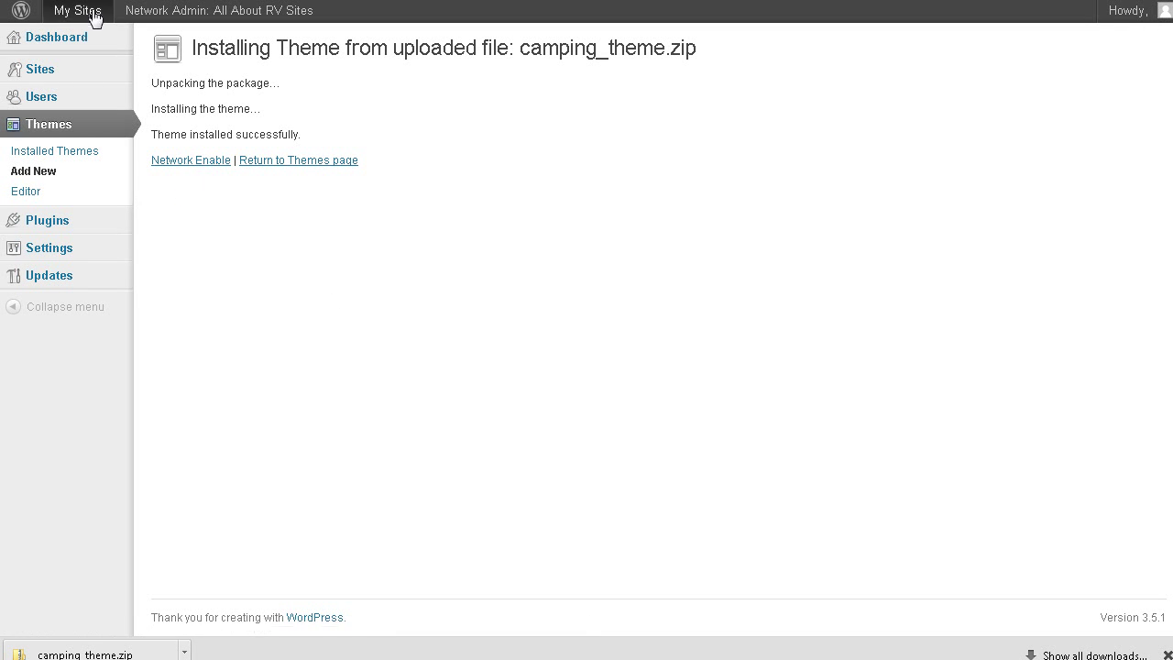
# - Open the theme management page of the All About RV site and check which themes are available
pyautogui.moveTo(95, 18)
pyautogui.moveTo(106, 77)
pyautogui.click(275, 122)
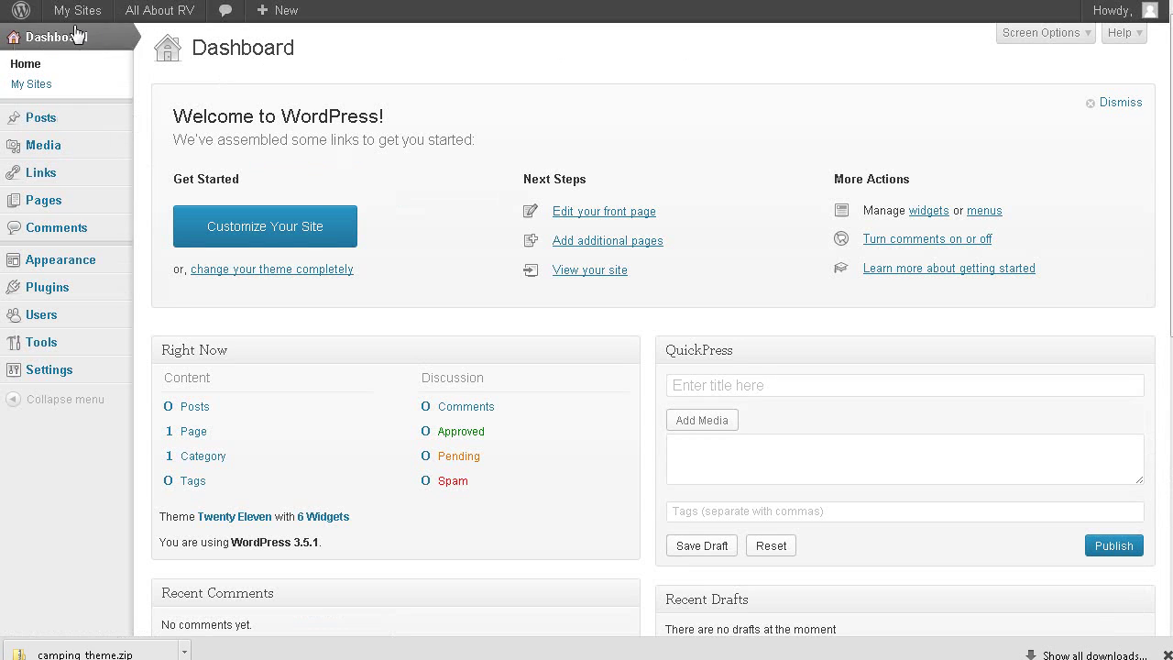
pyautogui.moveTo(71, 70)
pyautogui.moveTo(60, 260)
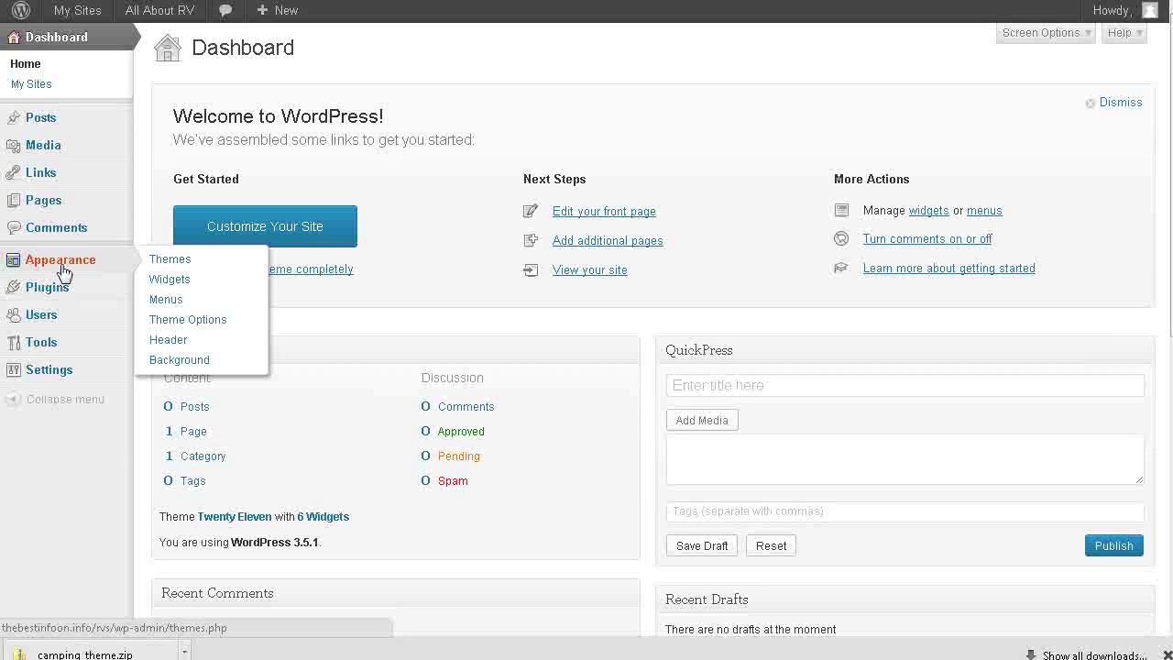
pyautogui.click(174, 266)
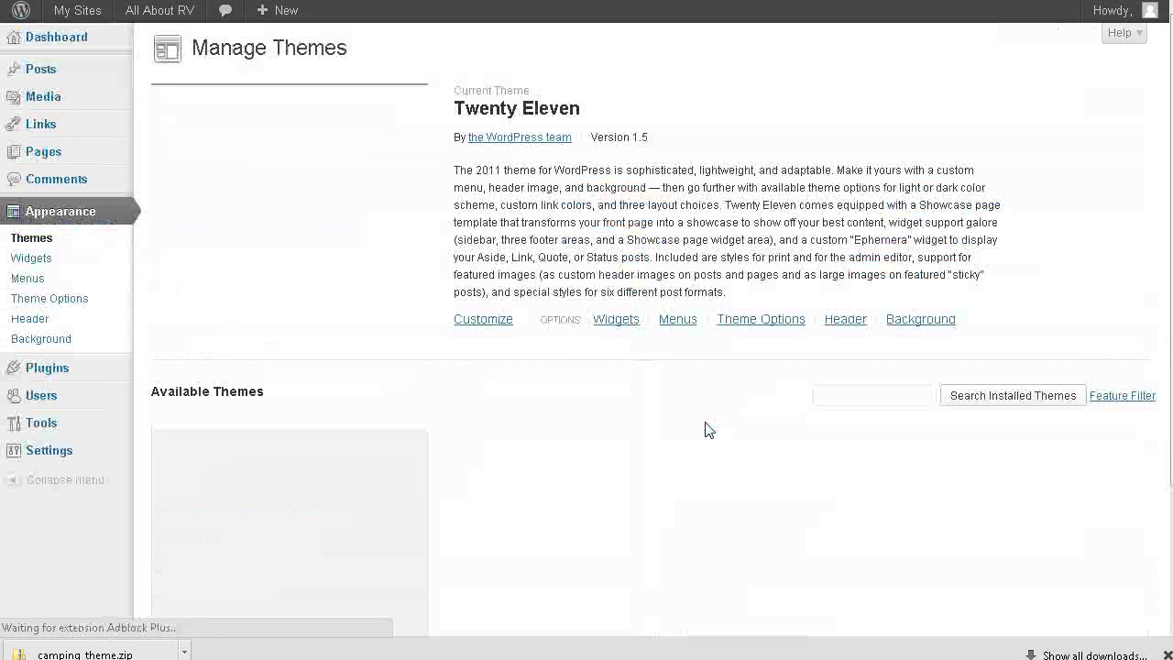
pyautogui.scroll(-2, 708, 429)
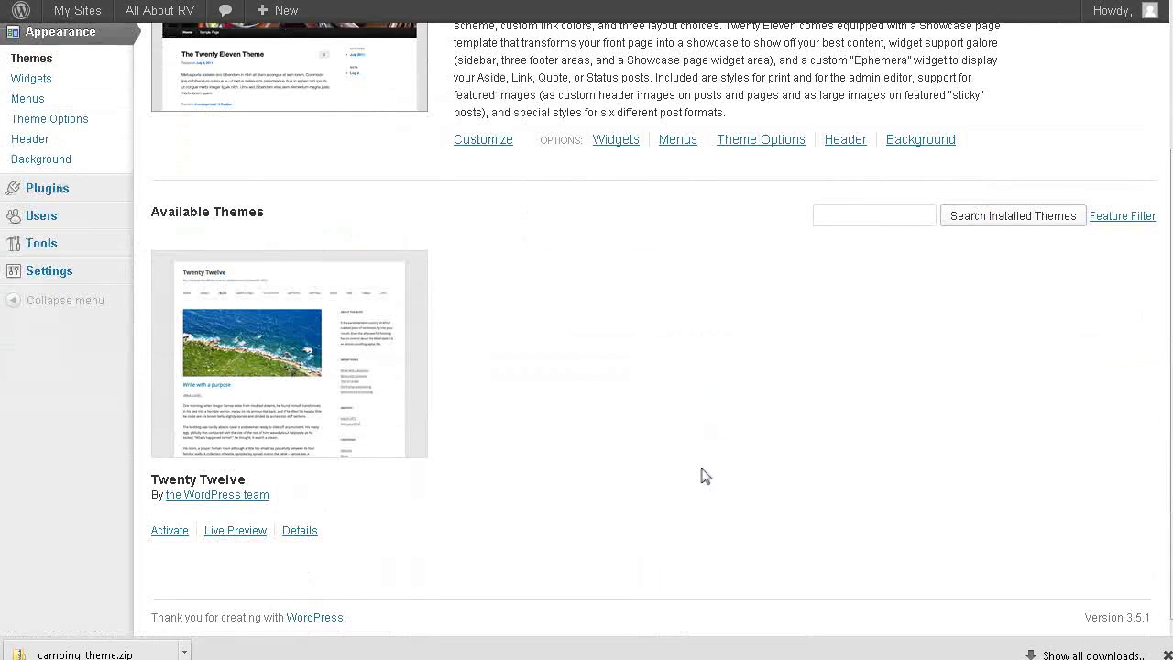
pyautogui.scroll(2, 711, 440)
# - Return to the network admin and open its list of installed themes
pyautogui.moveTo(79, 19)
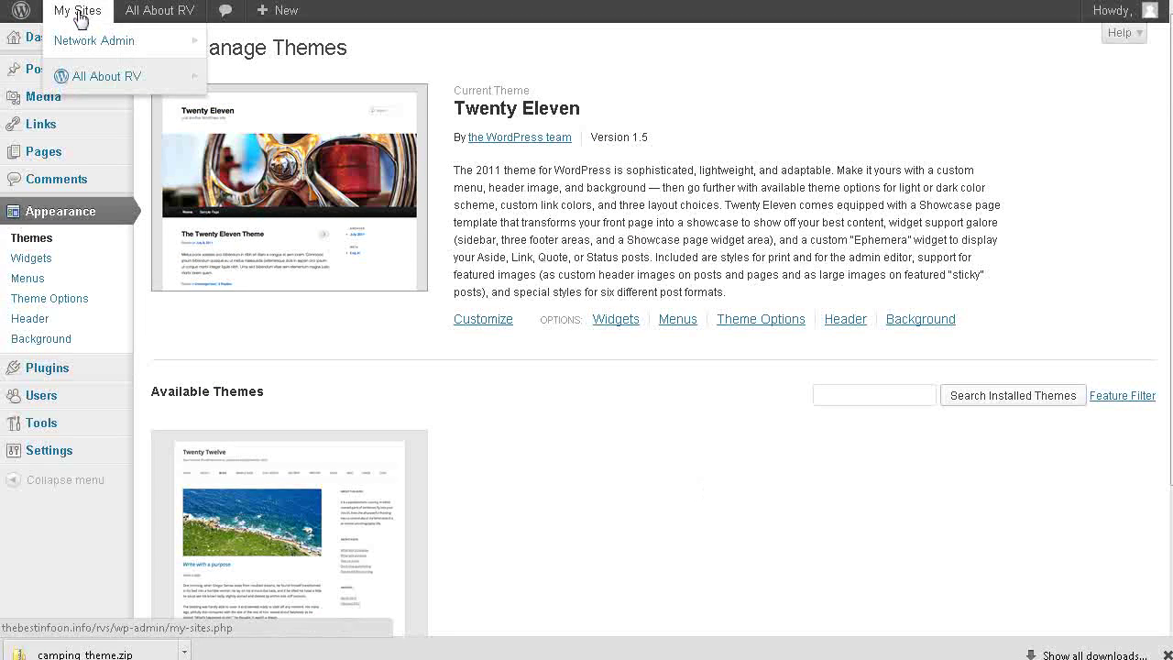
pyautogui.moveTo(95, 41)
pyautogui.click(349, 46)
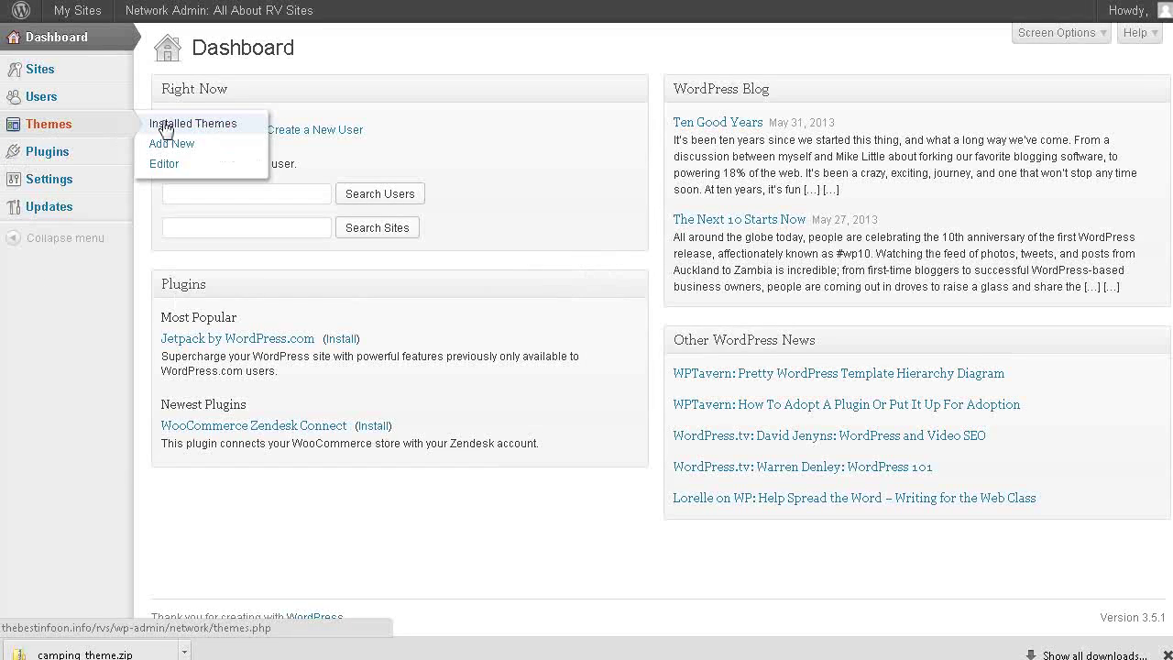
pyautogui.click(166, 130)
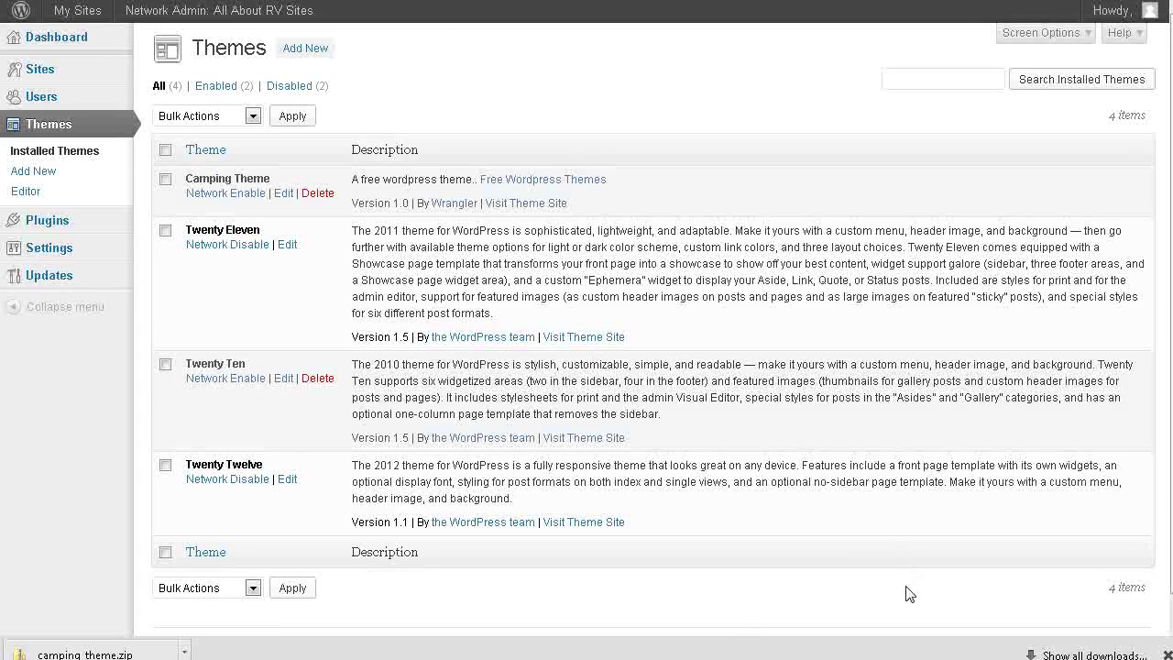
# - Enable the Camping Theme for the whole network and activate it on the All About RV site
pyautogui.click(213, 193)
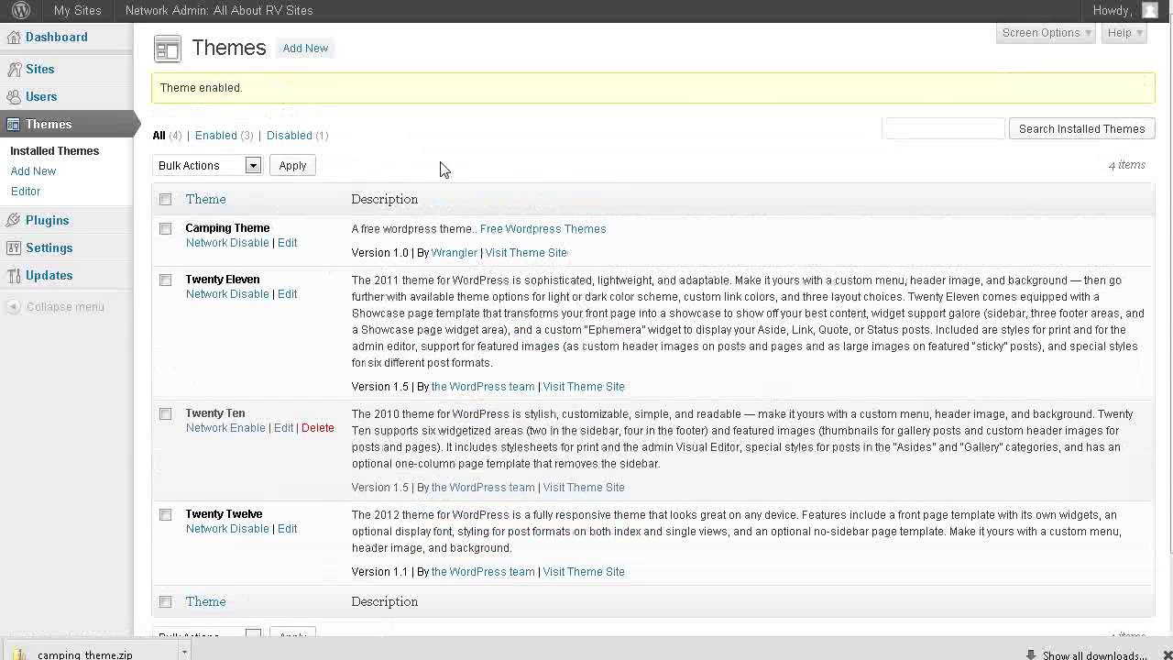
pyautogui.moveTo(69, 11)
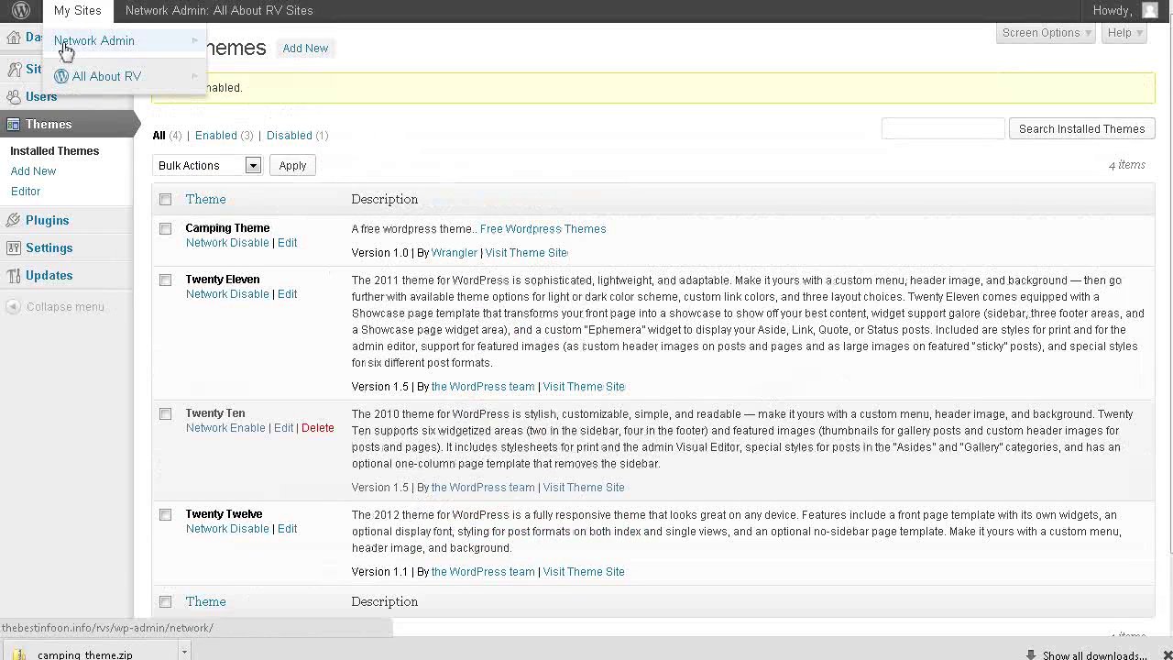
pyautogui.click(81, 82)
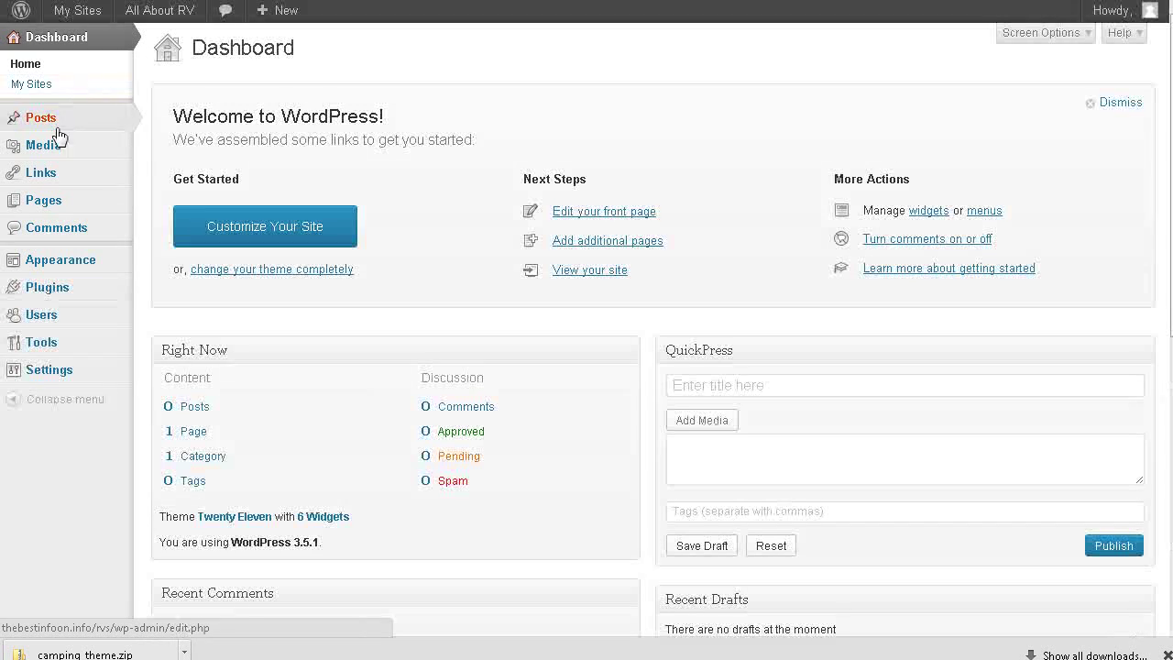
pyautogui.moveTo(41, 262)
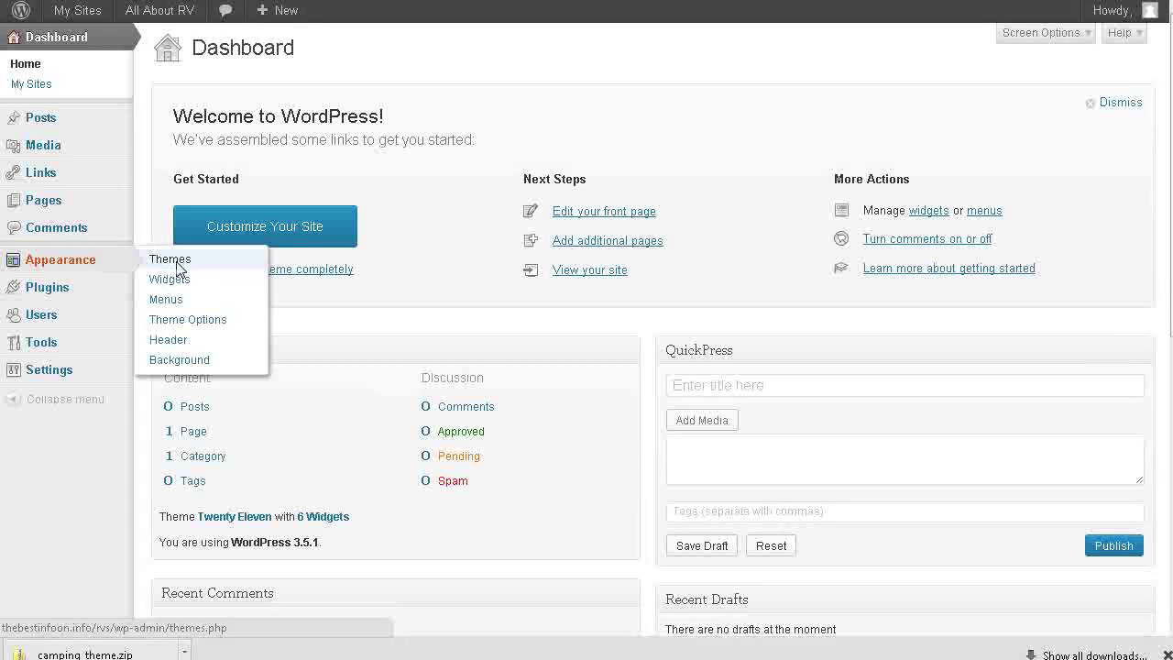
pyautogui.click(211, 261)
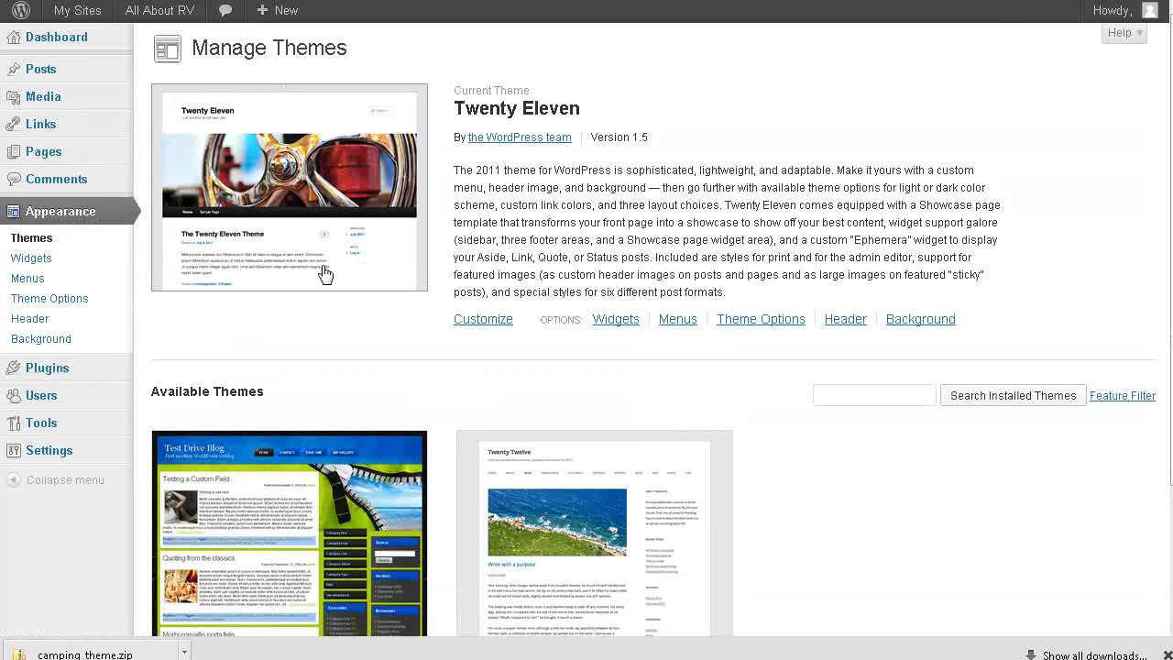
pyautogui.scroll(-2, 320, 275)
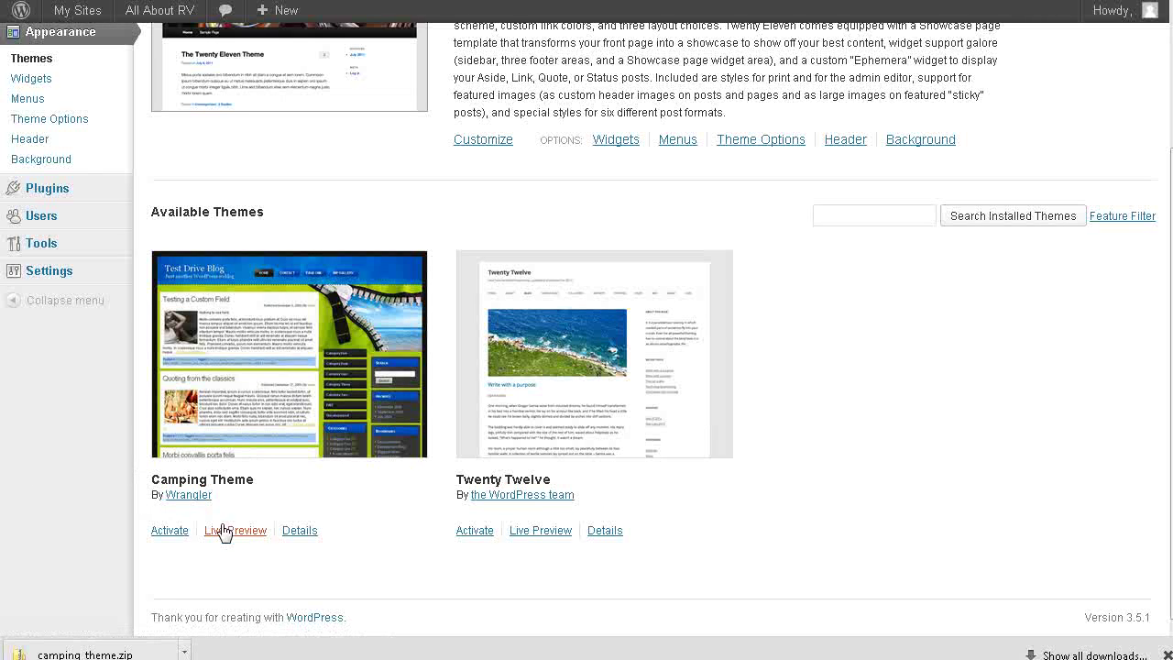
pyautogui.click(170, 531)
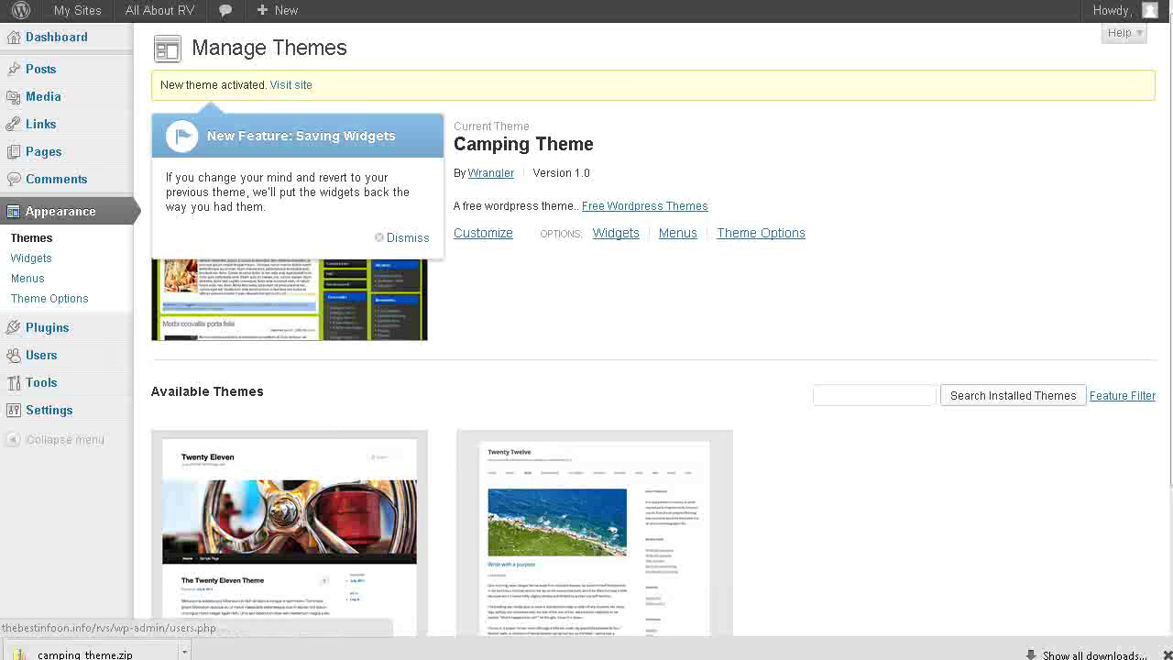
# - Visit the All About RV site to check its front page with the Camping Theme
pyautogui.moveTo(131, 16)
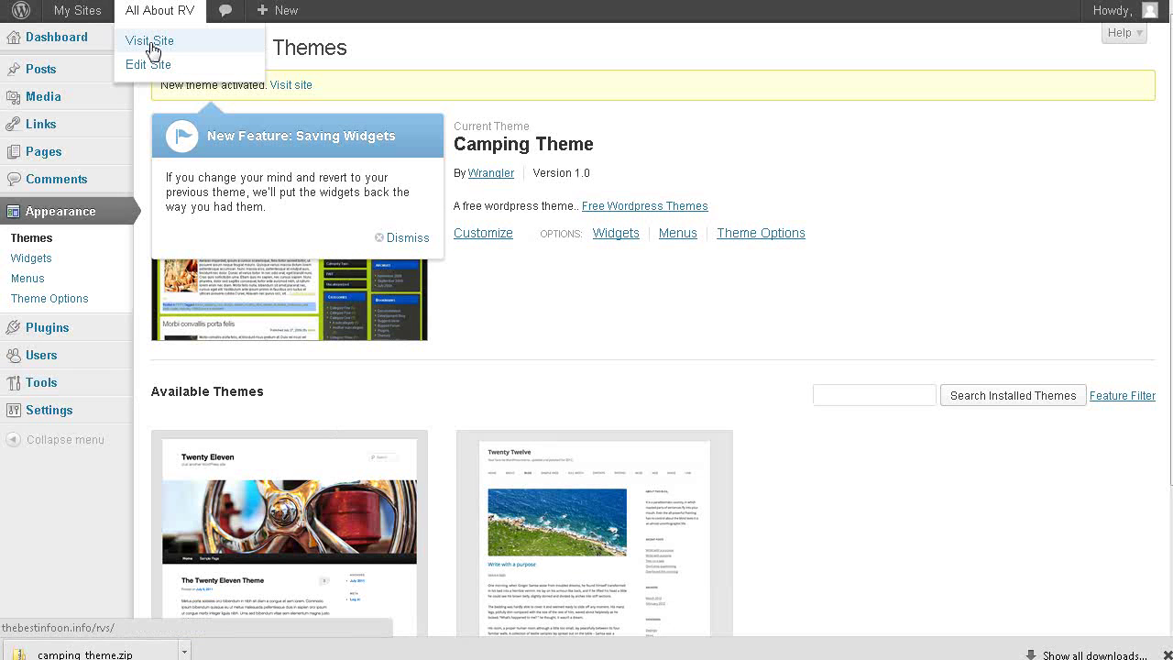
pyautogui.click(81, 42)
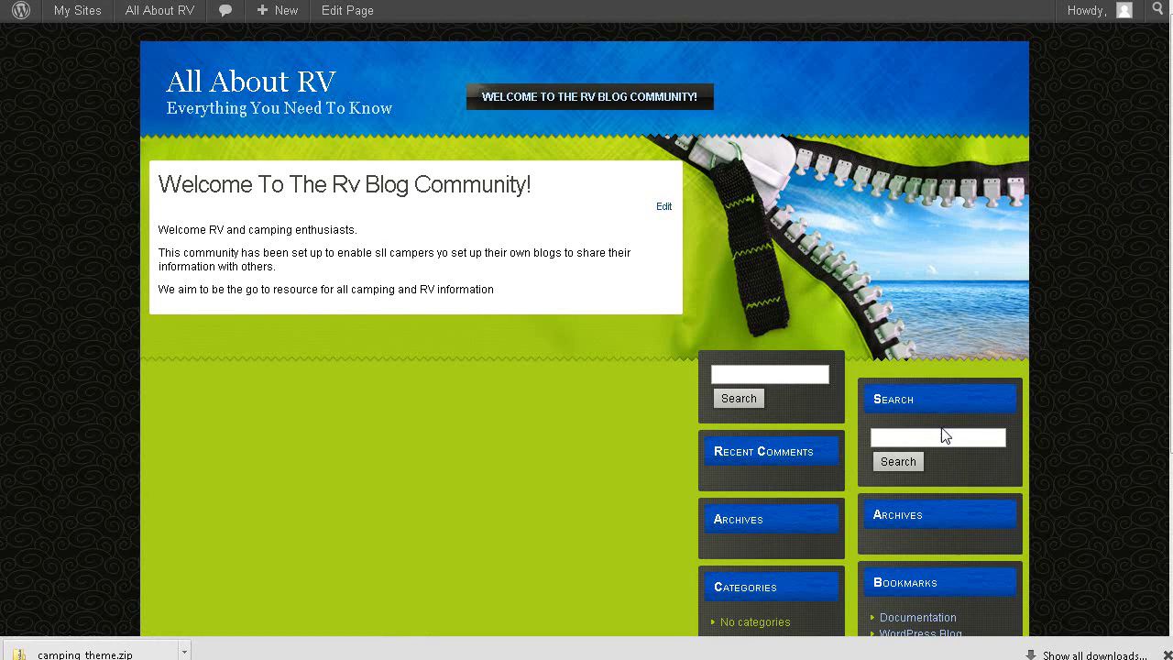
# - Open the site's widget management page and examine the available widgets and the theme's sidebar, top, bottom and footer widget areas
pyautogui.moveTo(170, 13)
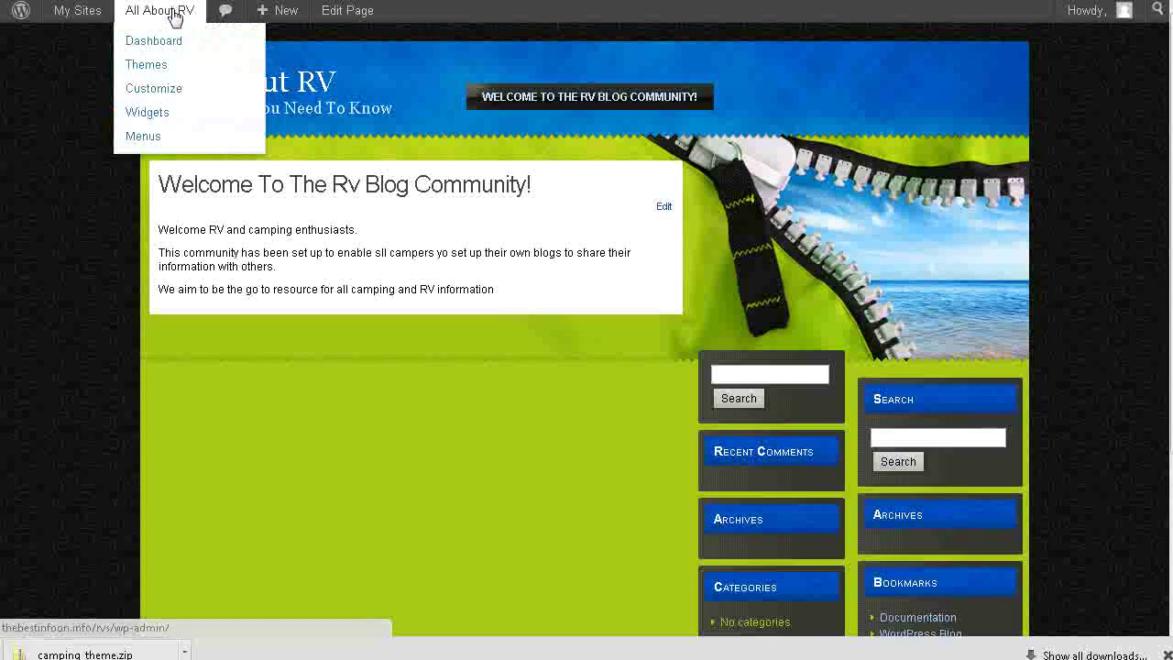
pyautogui.click(159, 68)
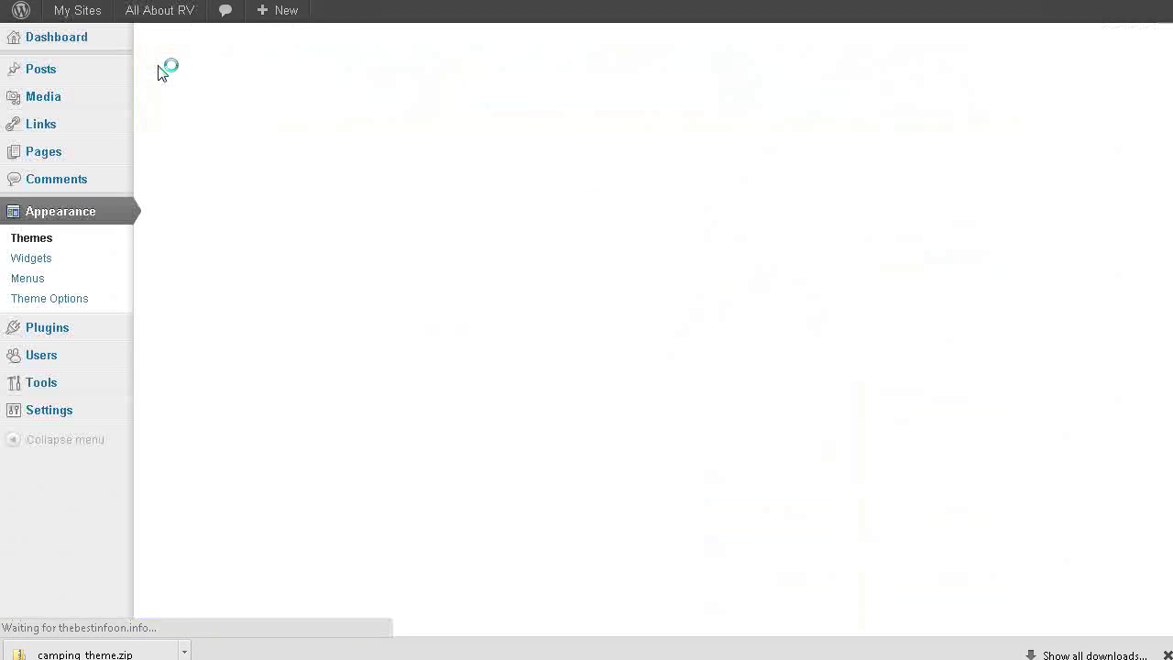
pyautogui.click(79, 265)
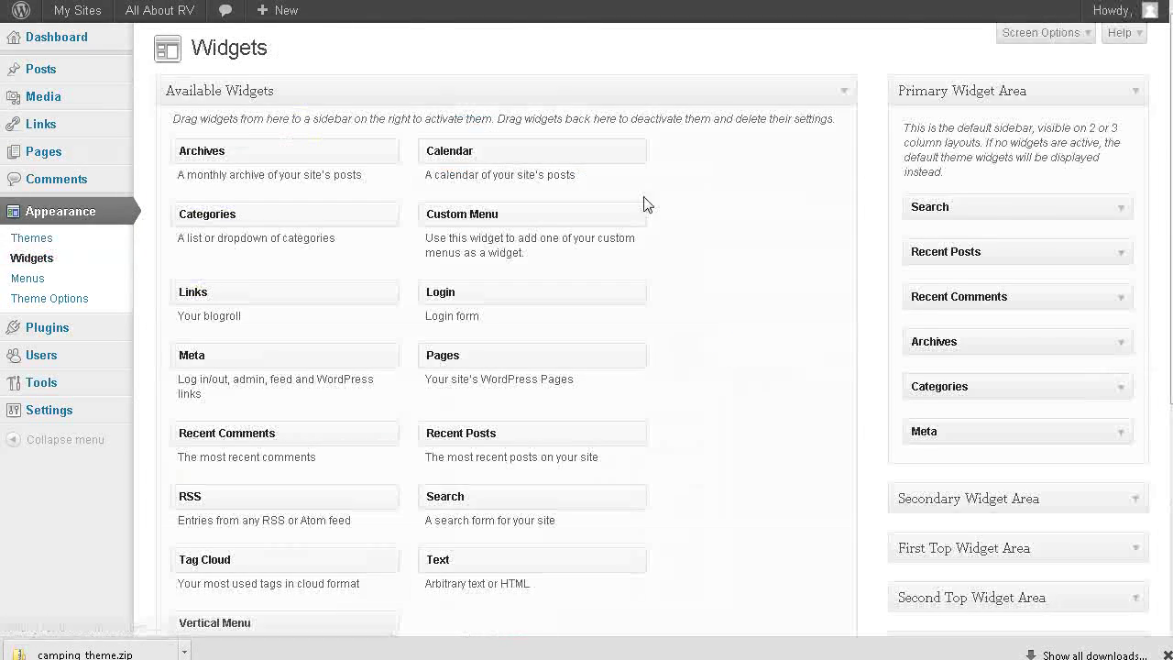
pyautogui.scroll(-4, 642, 247)
pyautogui.scroll(4, 667, 406)
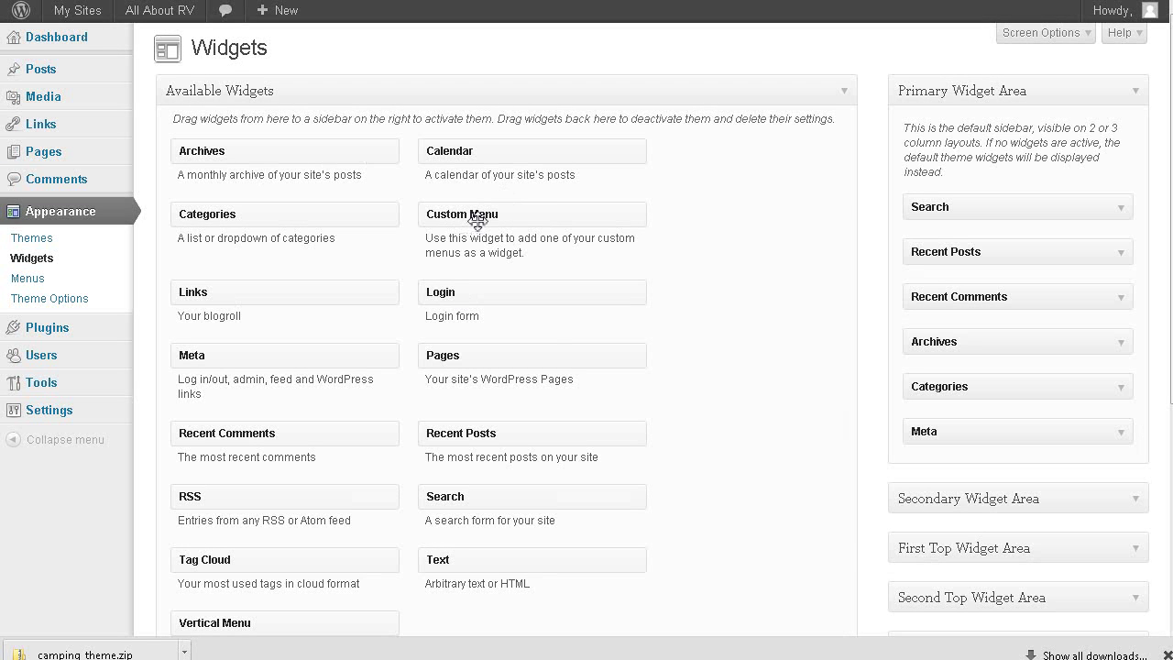
pyautogui.moveTo(486, 216); pyautogui.dragTo(376, 216)
pyautogui.scroll(-2, 985, 416)
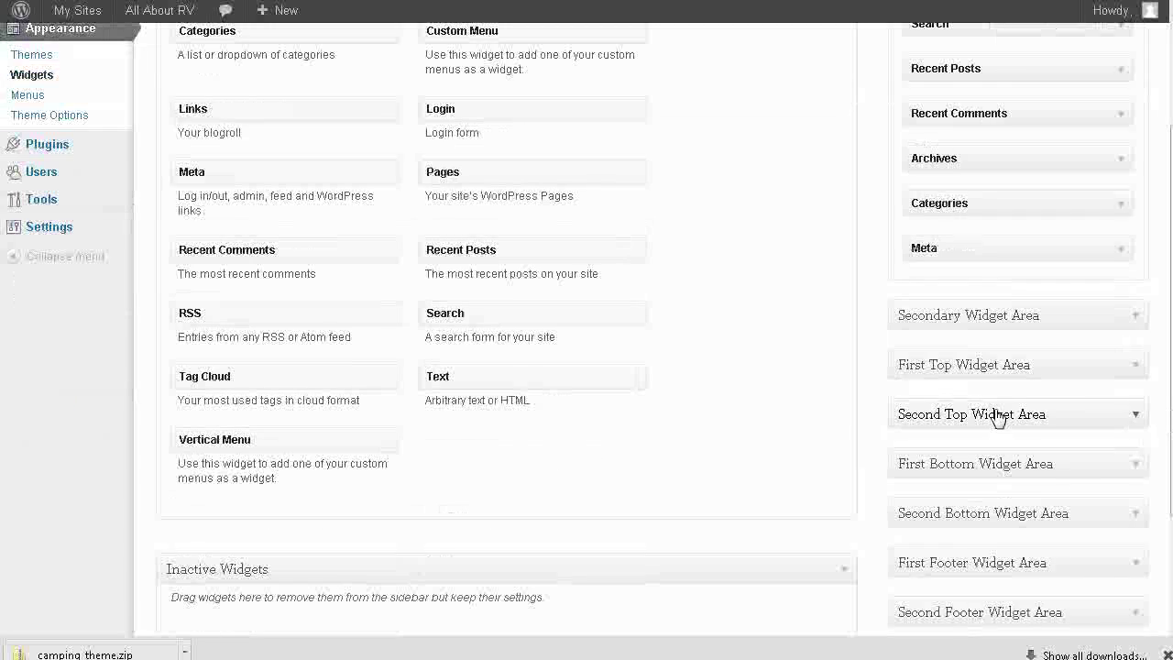
pyautogui.scroll(-2, 1115, 384)
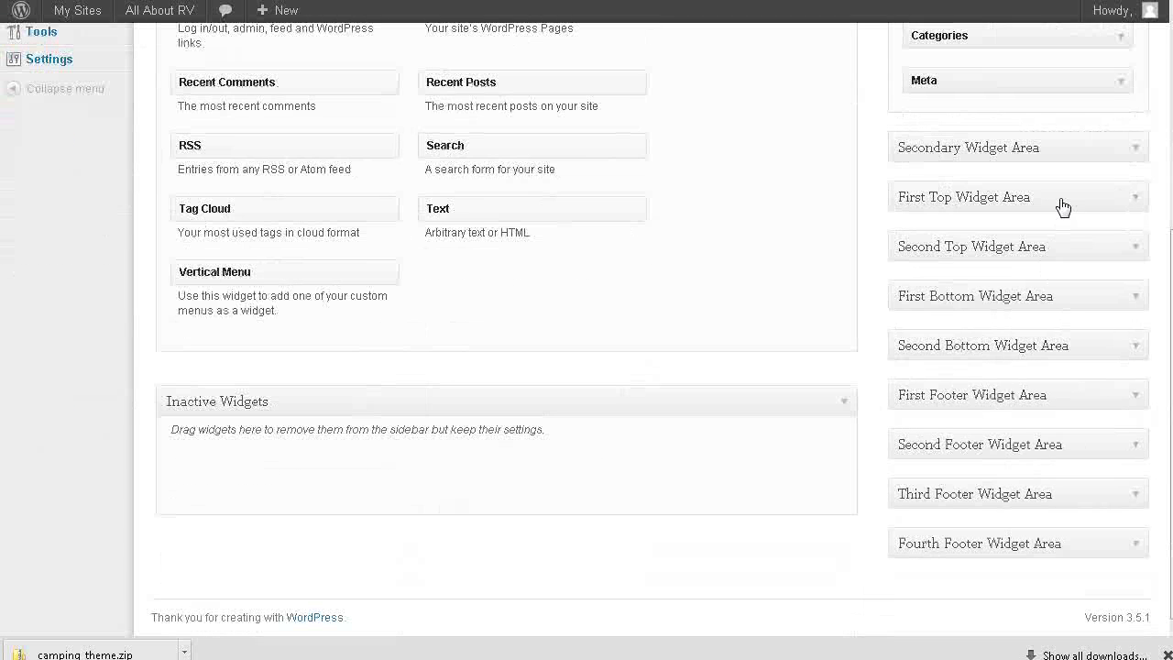
pyautogui.click(1142, 151)
pyautogui.click(1142, 151)
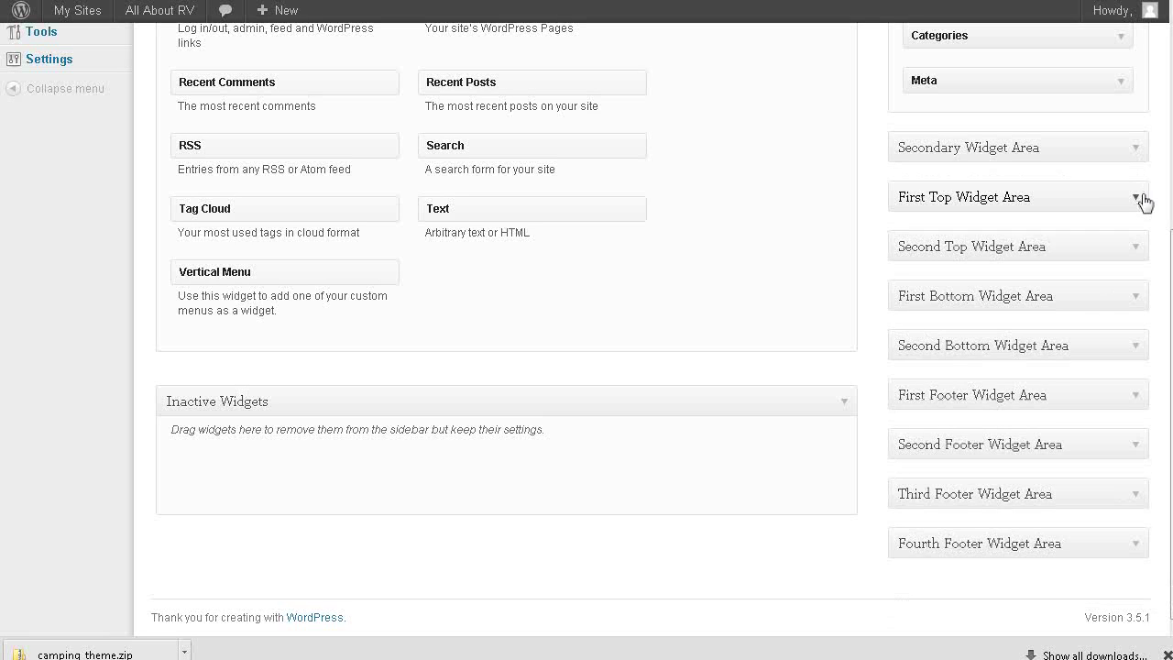
pyautogui.click(1142, 199)
pyautogui.click(1142, 199)
pyautogui.click(1135, 252)
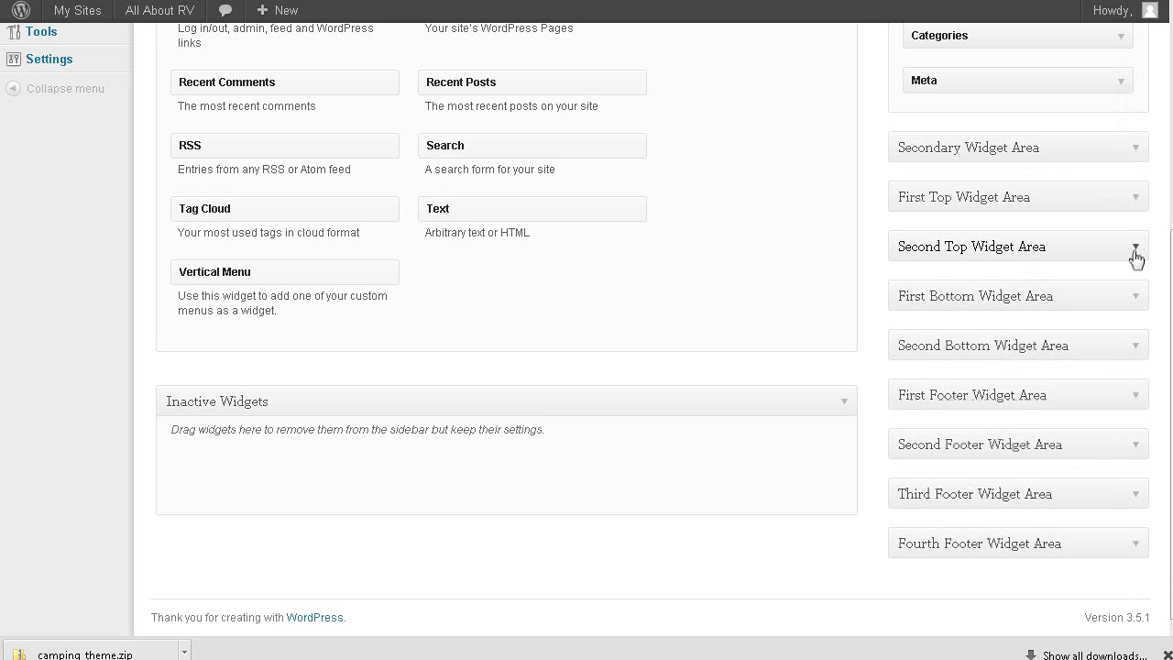
pyautogui.scroll(4, 861, 387)
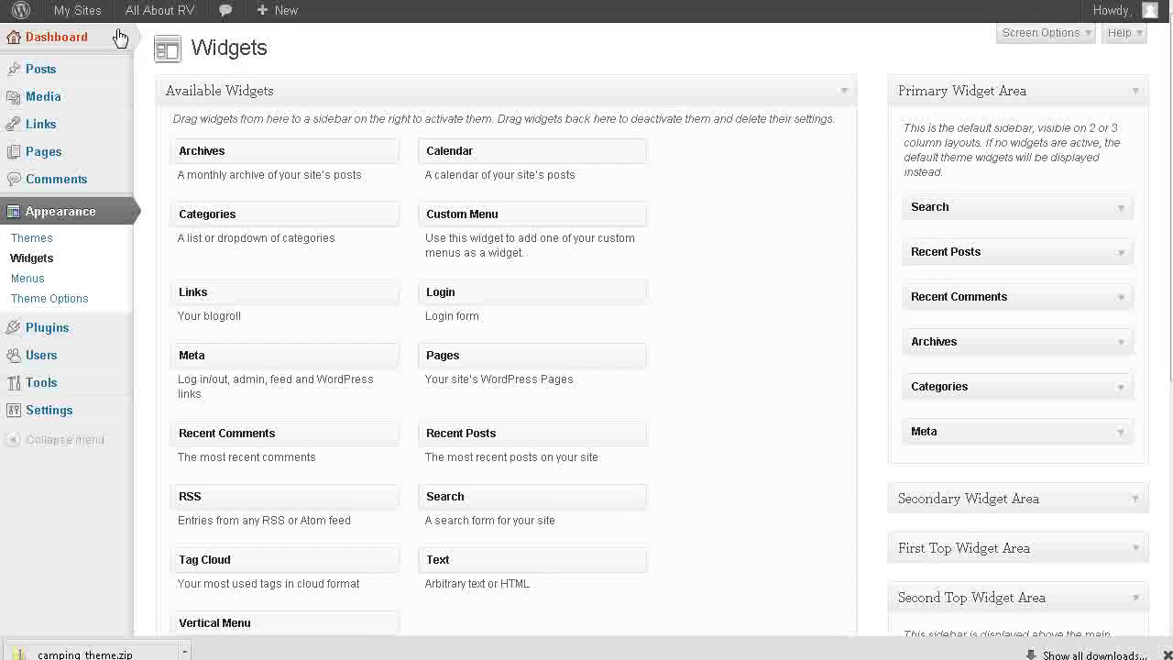
# - Visit the All About RV site again and examine which widgets its two sidebars contain, down to the footer
pyautogui.moveTo(146, 11)
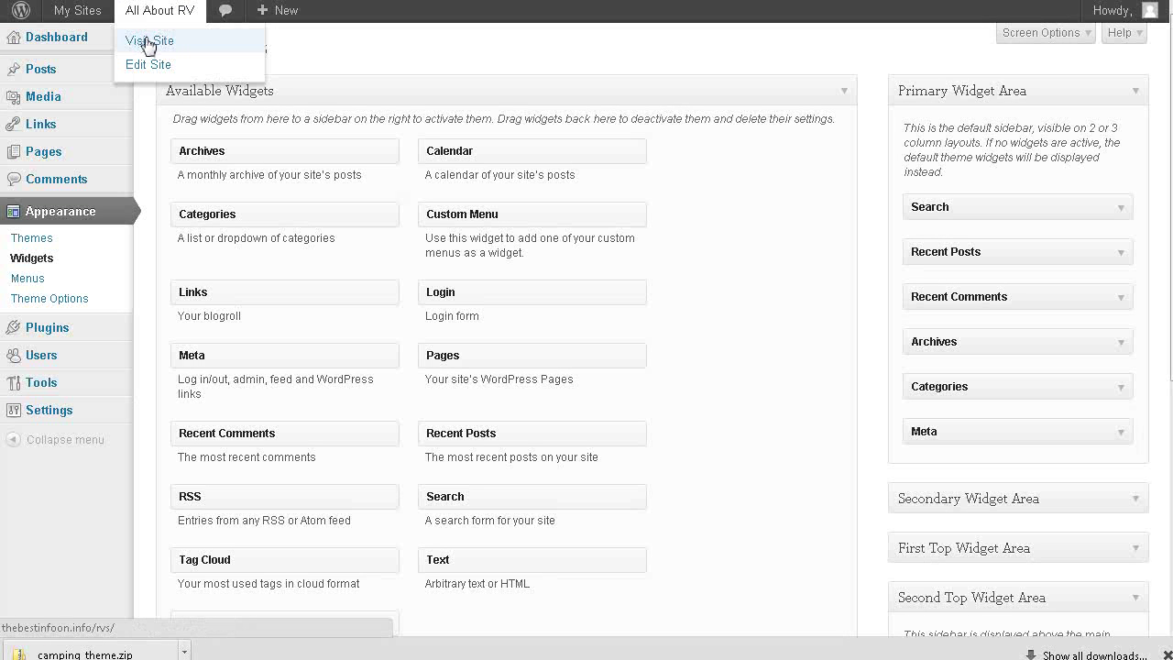
pyautogui.click(147, 43)
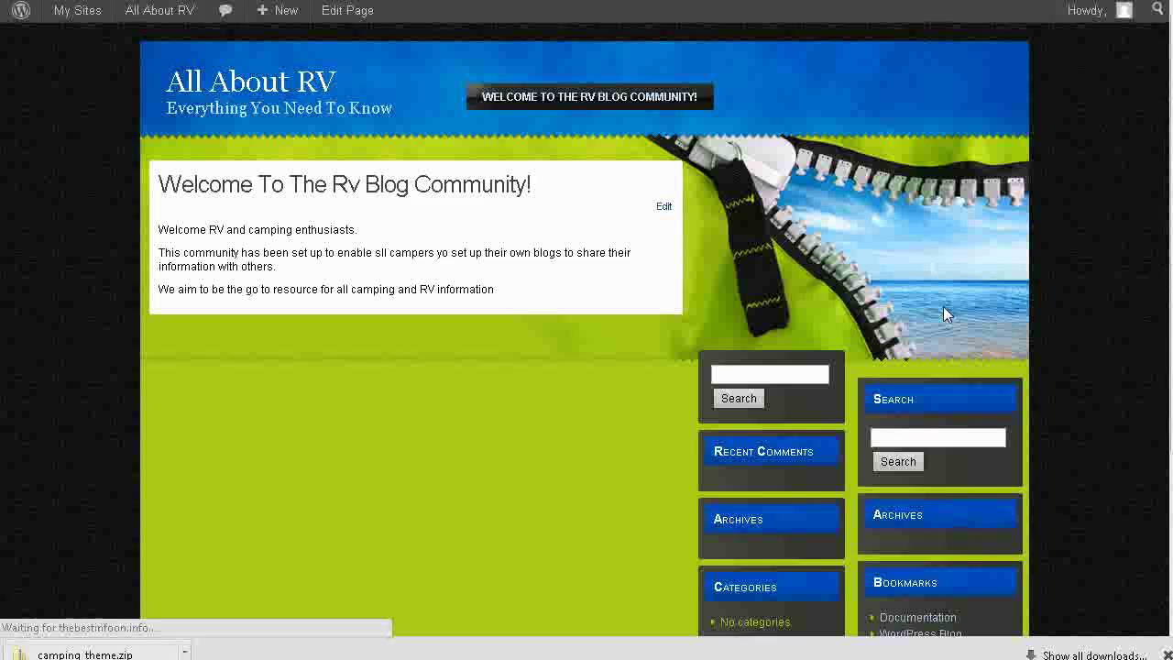
pyautogui.scroll(-2, 1045, 353)
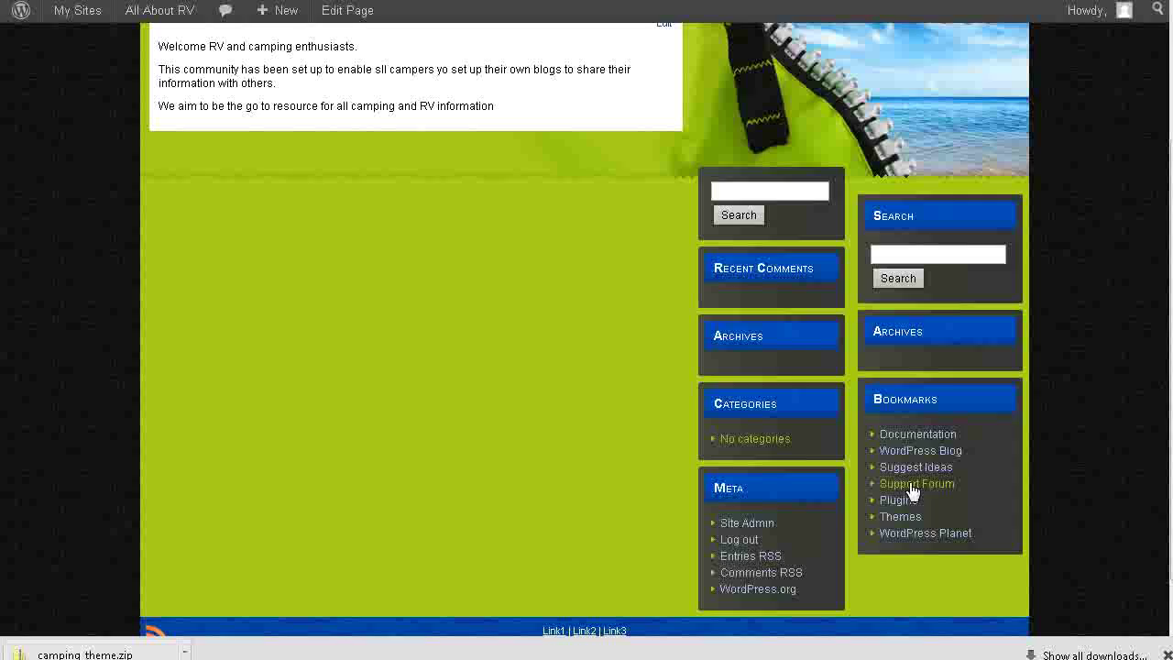
pyautogui.scroll(-1, 977, 376)
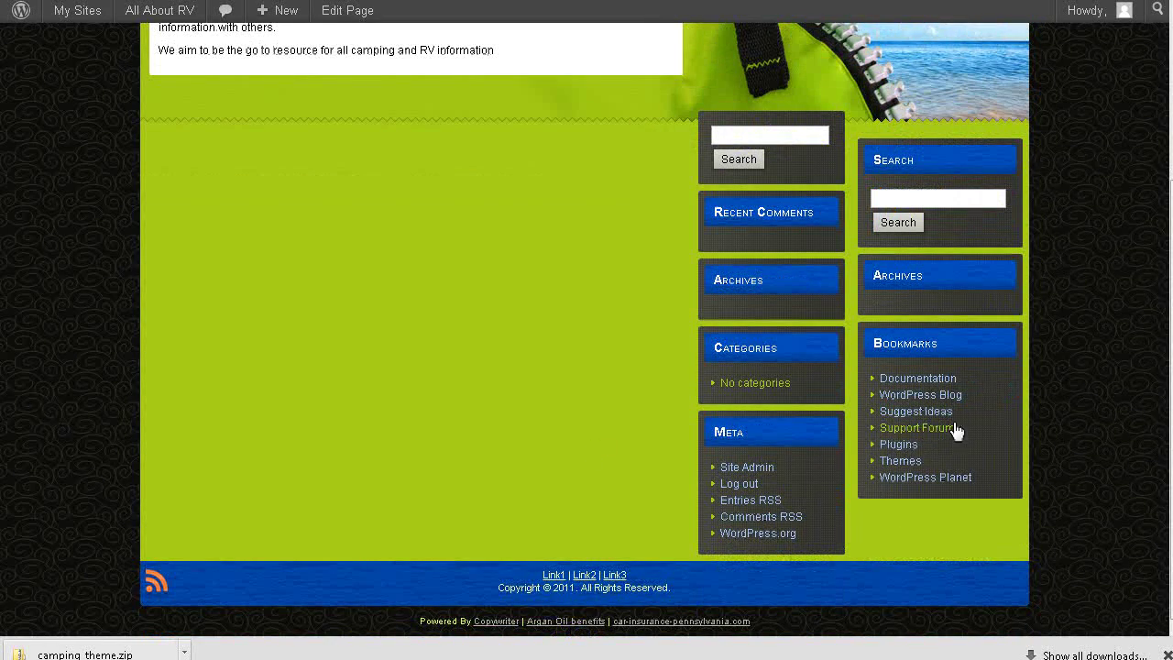
pyautogui.scroll(3, 953, 425)
pyautogui.scroll(-3, 953, 420)
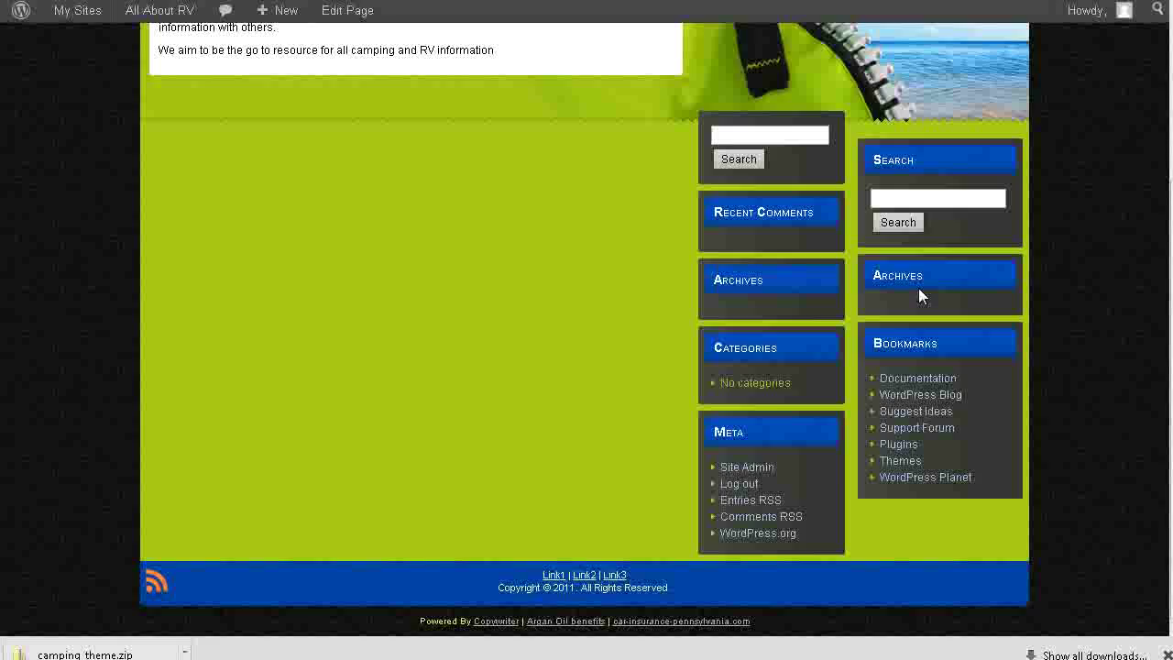
pyautogui.scroll(4, 595, 339)
# - Return to the site's widget management and remove the Search and Archives widgets from the Primary Widget Area
pyautogui.moveTo(177, 18)
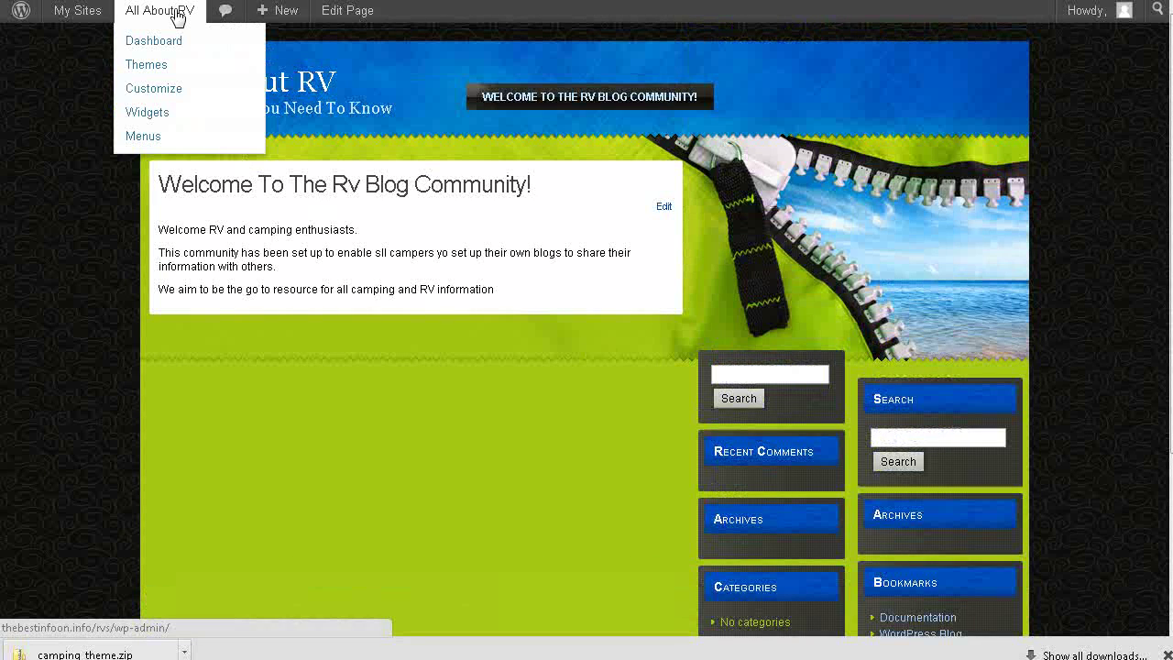
pyautogui.click(157, 70)
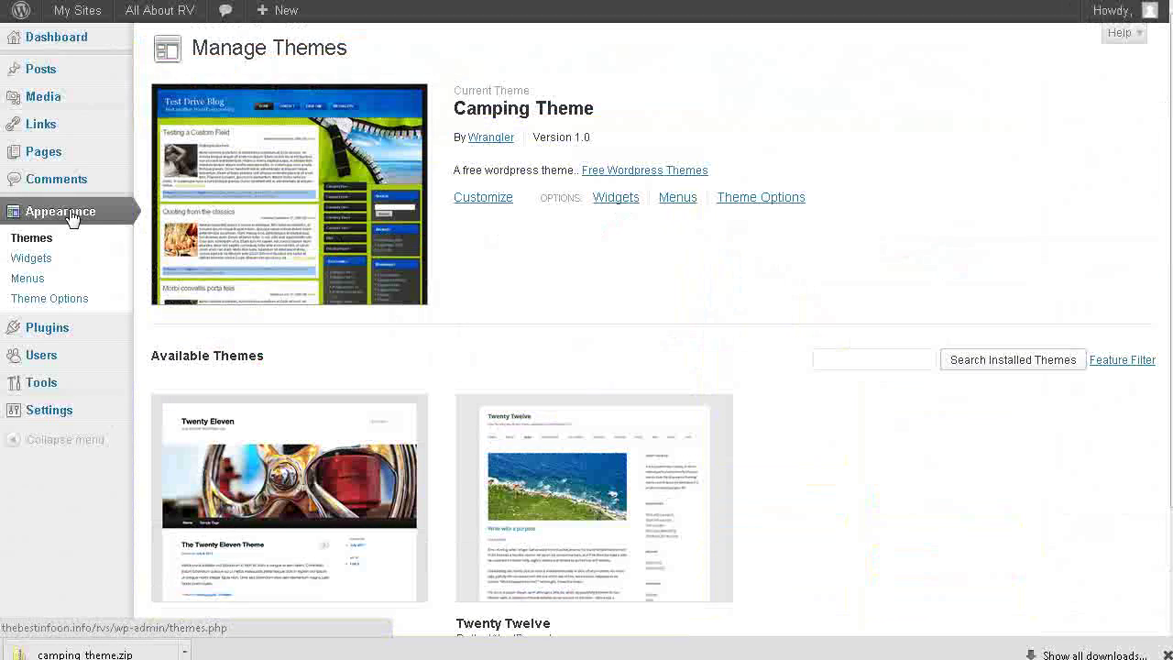
pyautogui.click(29, 256)
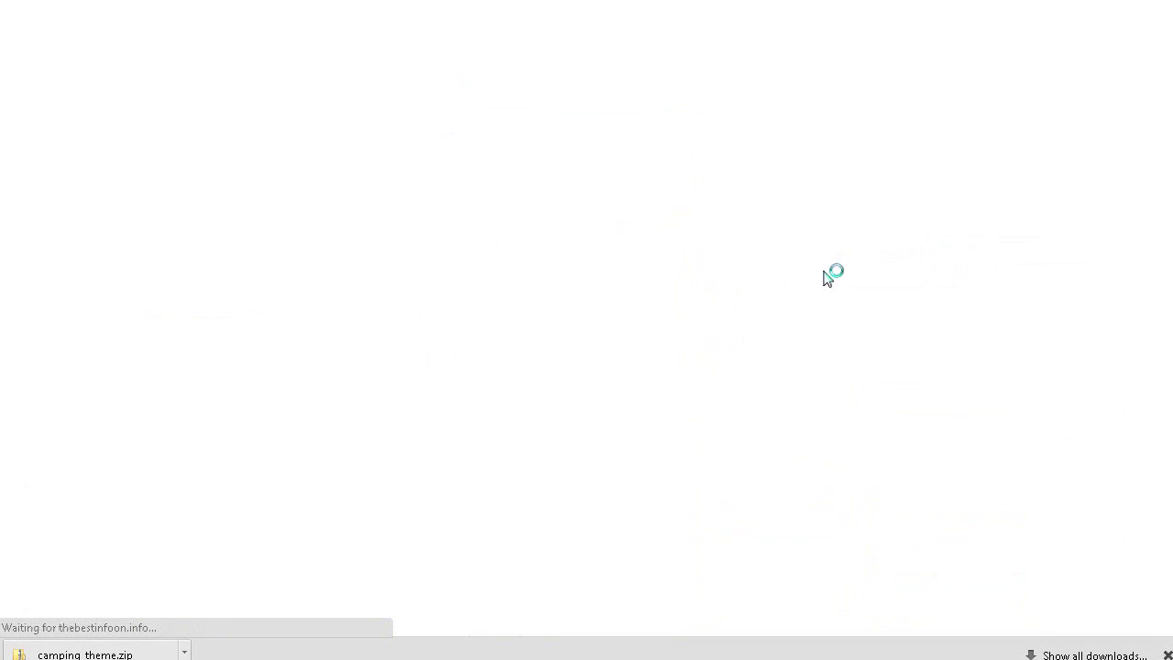
pyautogui.moveTo(940, 203); pyautogui.dragTo(302, 223)
pyautogui.moveTo(935, 291); pyautogui.dragTo(506, 291)
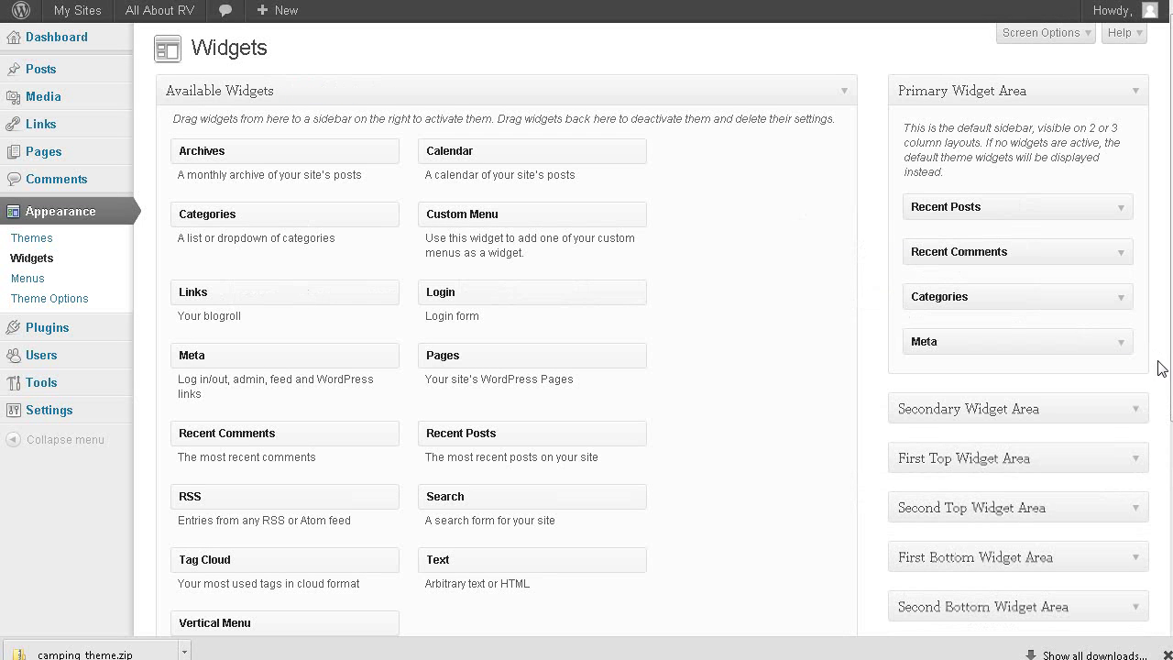
pyautogui.scroll(-2, 1022, 375)
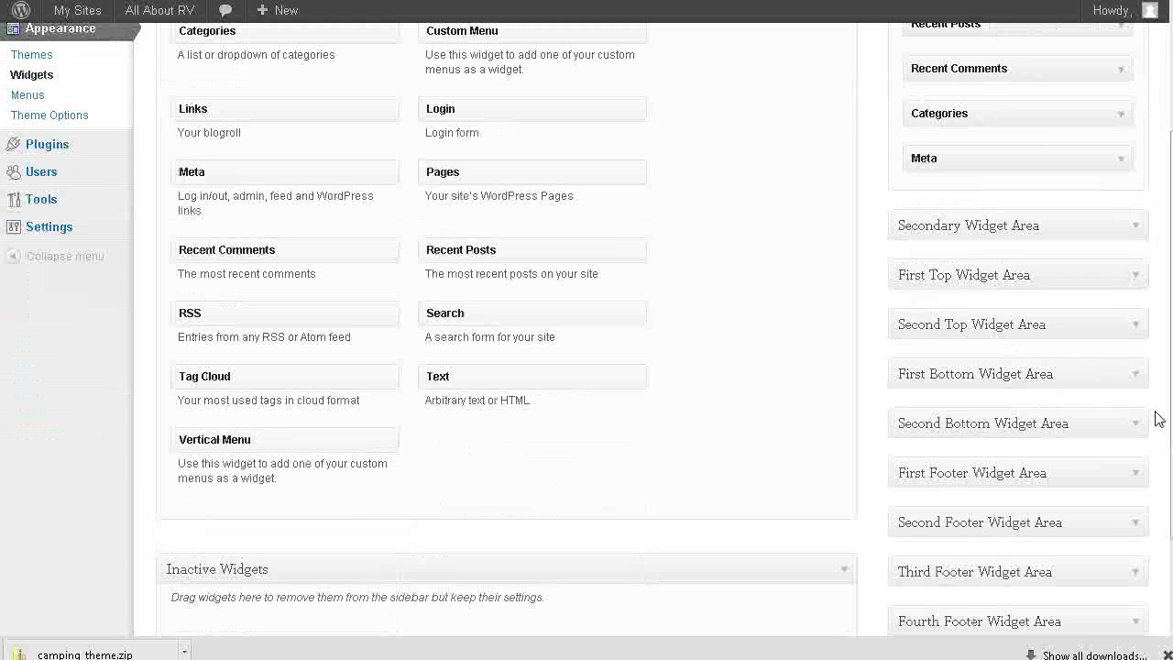
pyautogui.scroll(-2, 1136, 340)
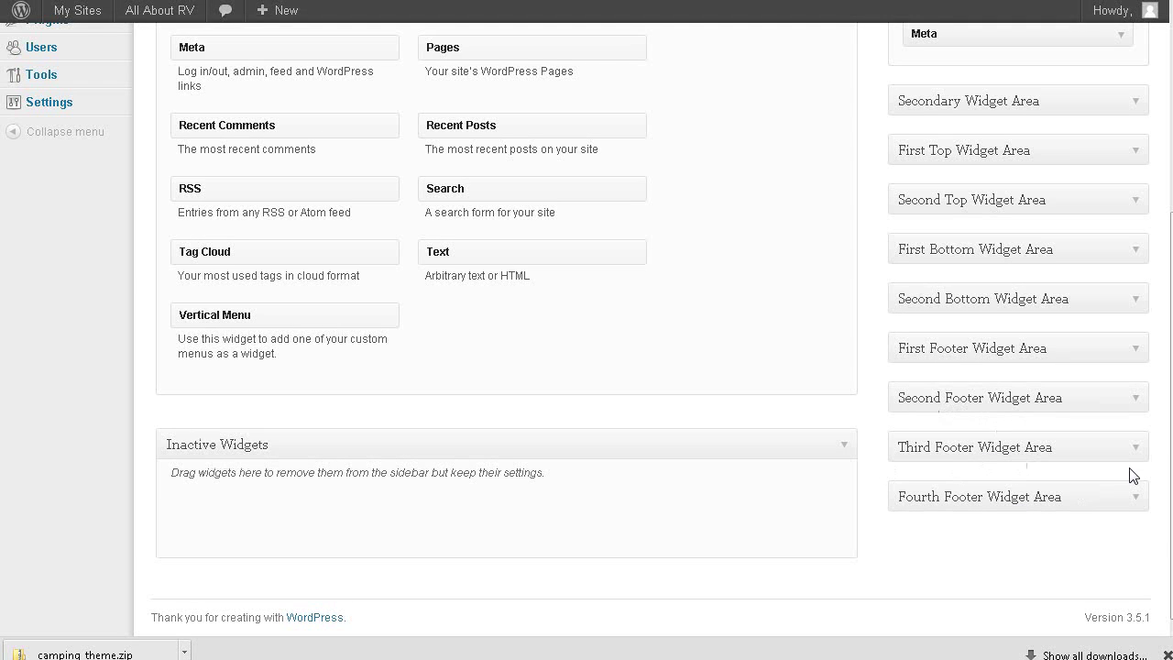
pyautogui.scroll(5, 1137, 467)
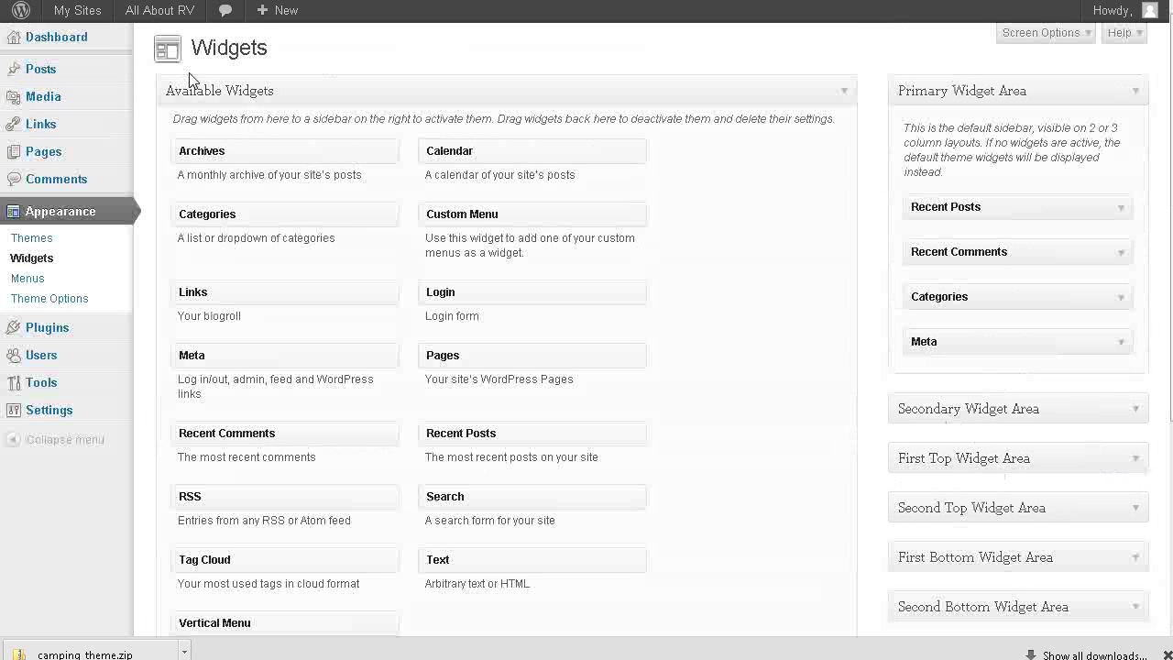
# - Visit the All About RV site to check the edited sidebar and close the browser's downloads bar
pyautogui.moveTo(89, 19)
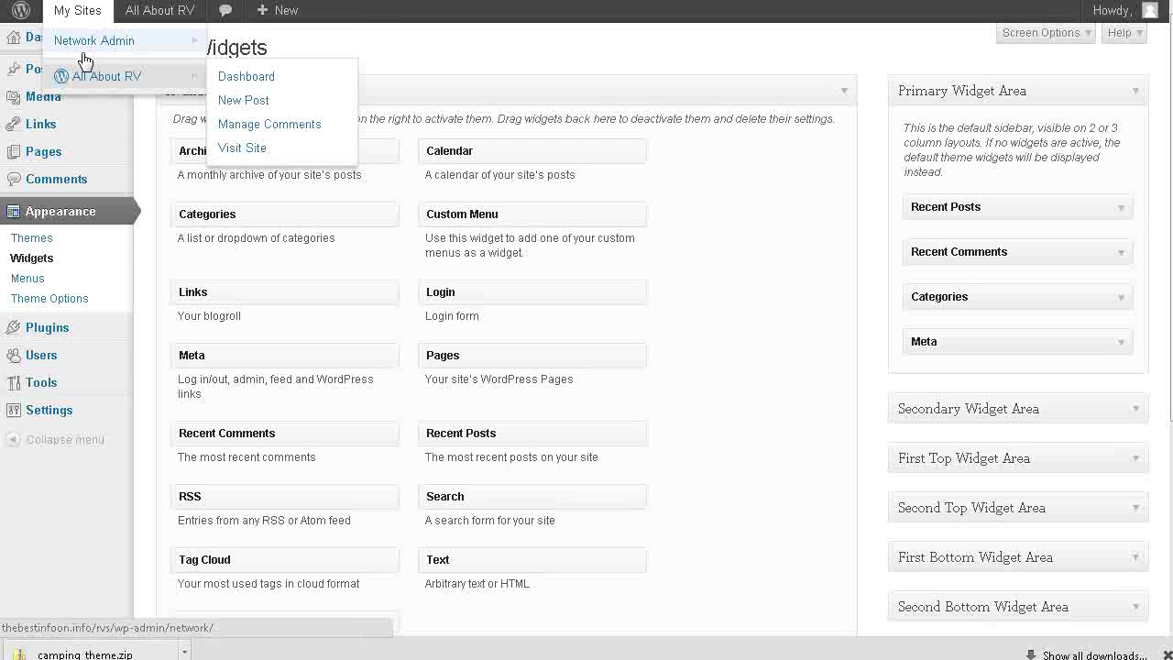
pyautogui.moveTo(128, 16)
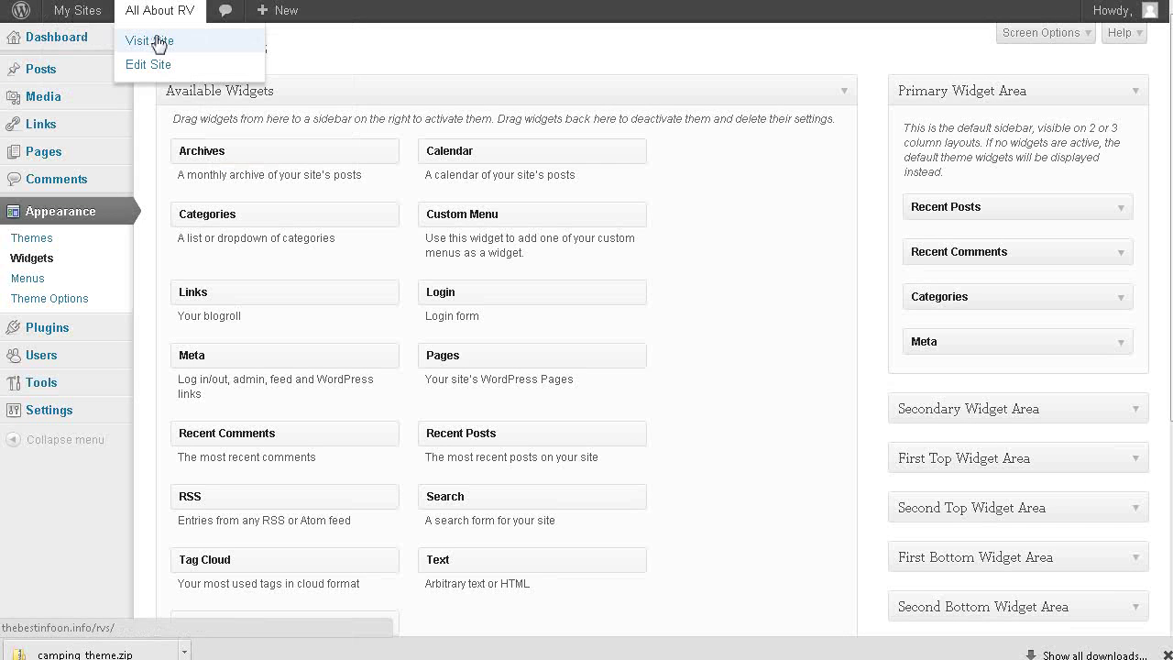
pyautogui.click(159, 40)
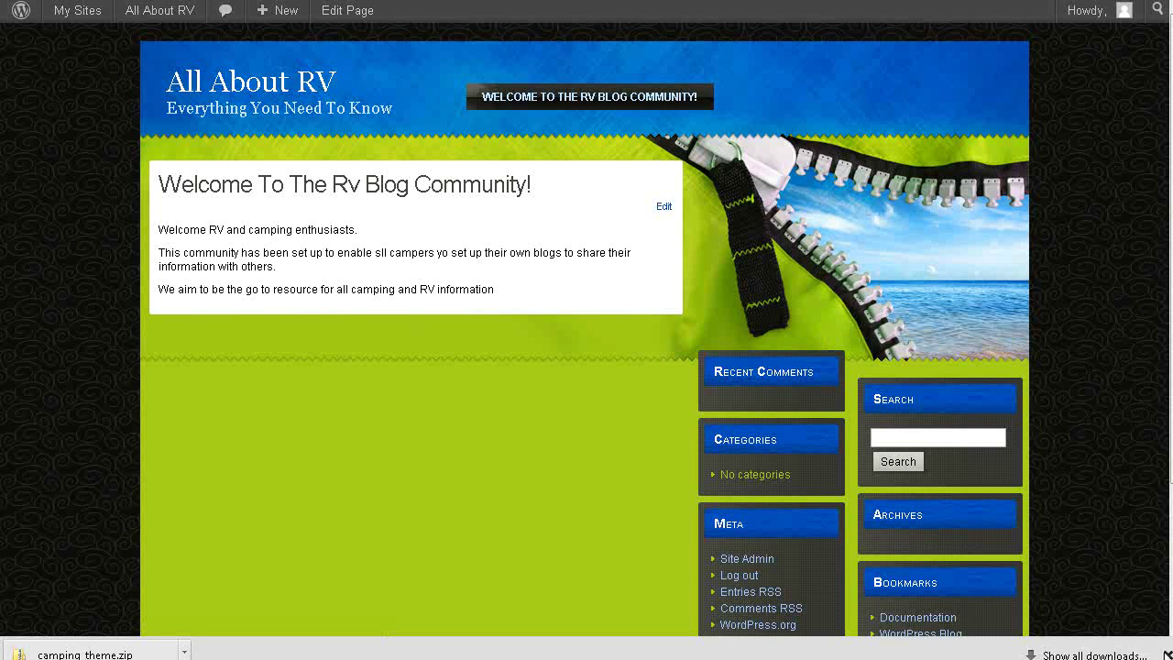
pyautogui.click(1166, 653)
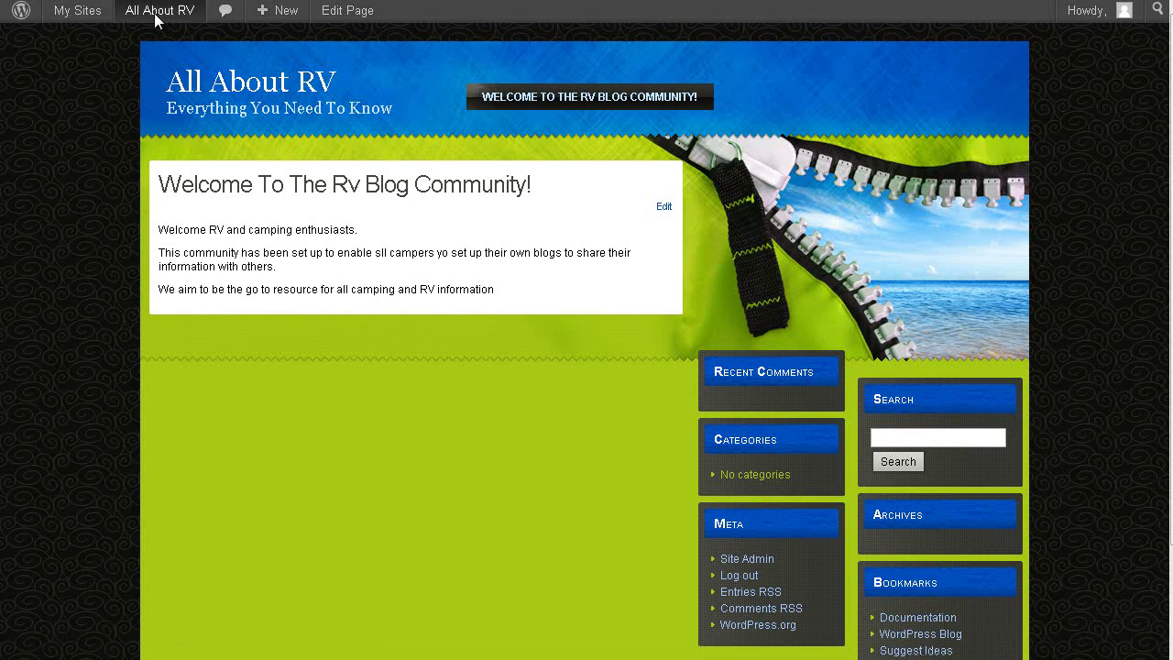
pyautogui.moveTo(89, 13)
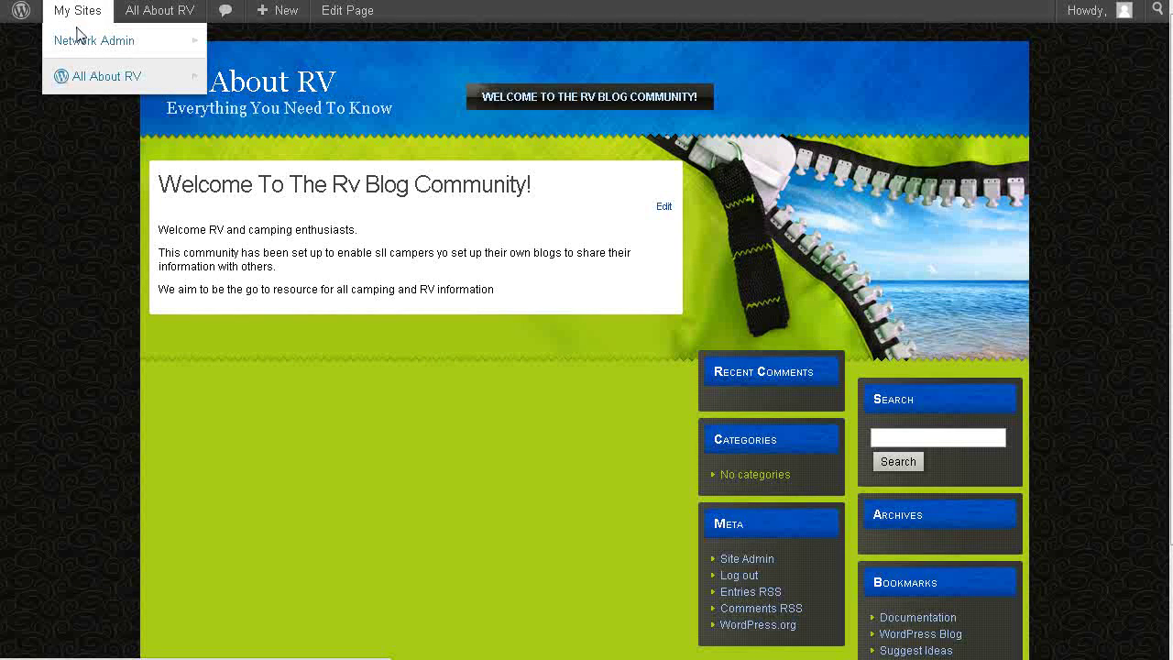
# - Open the network settings in the network admin and allow registration of both sites and user accounts
pyautogui.moveTo(85, 44)
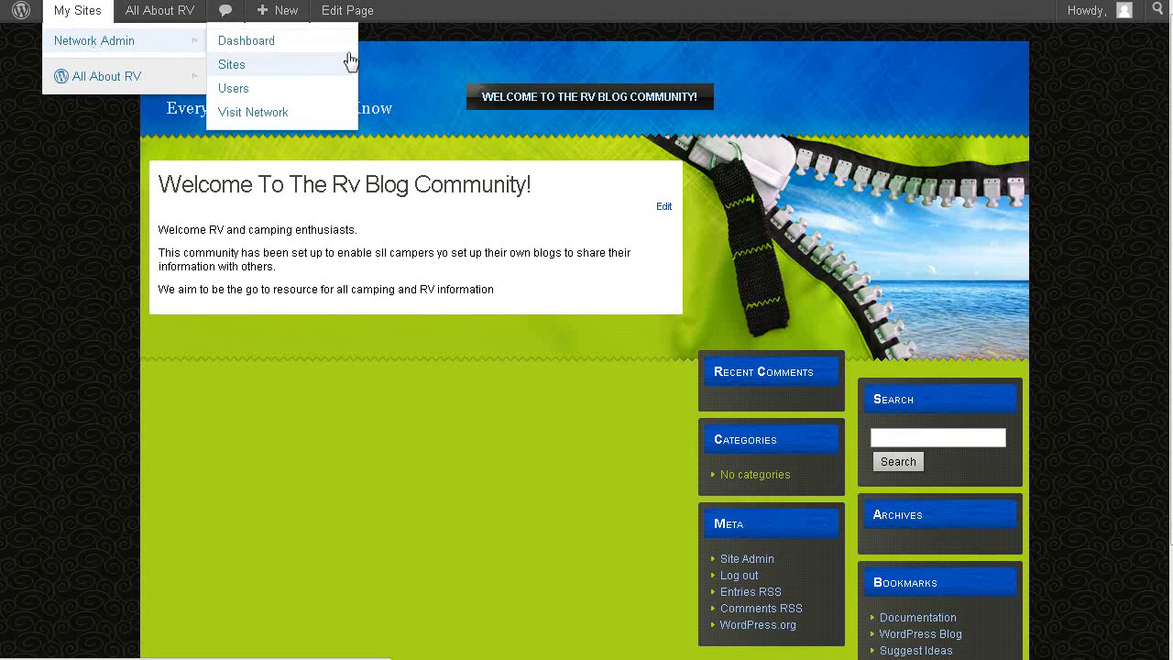
pyautogui.click(256, 42)
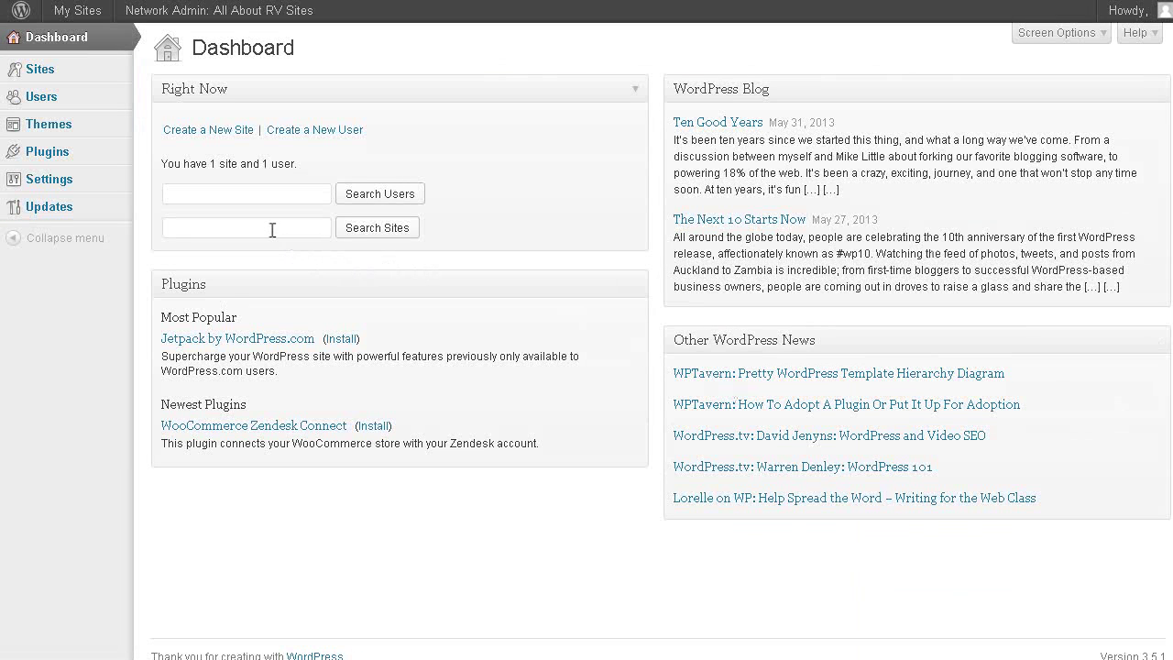
pyautogui.moveTo(36, 184)
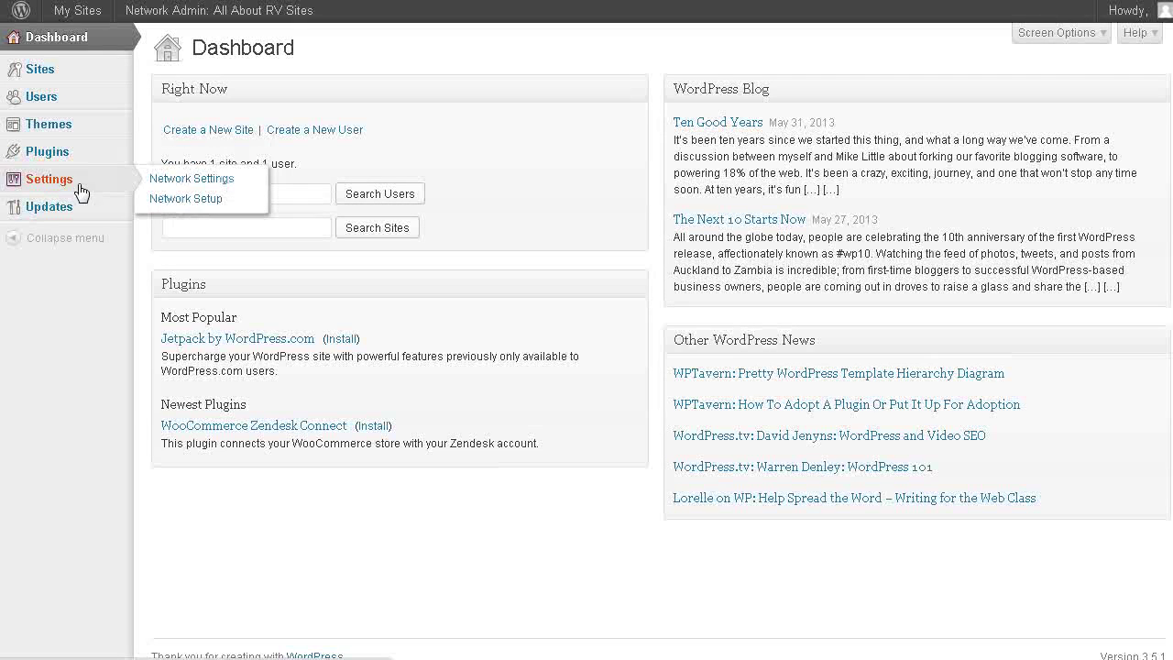
pyautogui.click(194, 177)
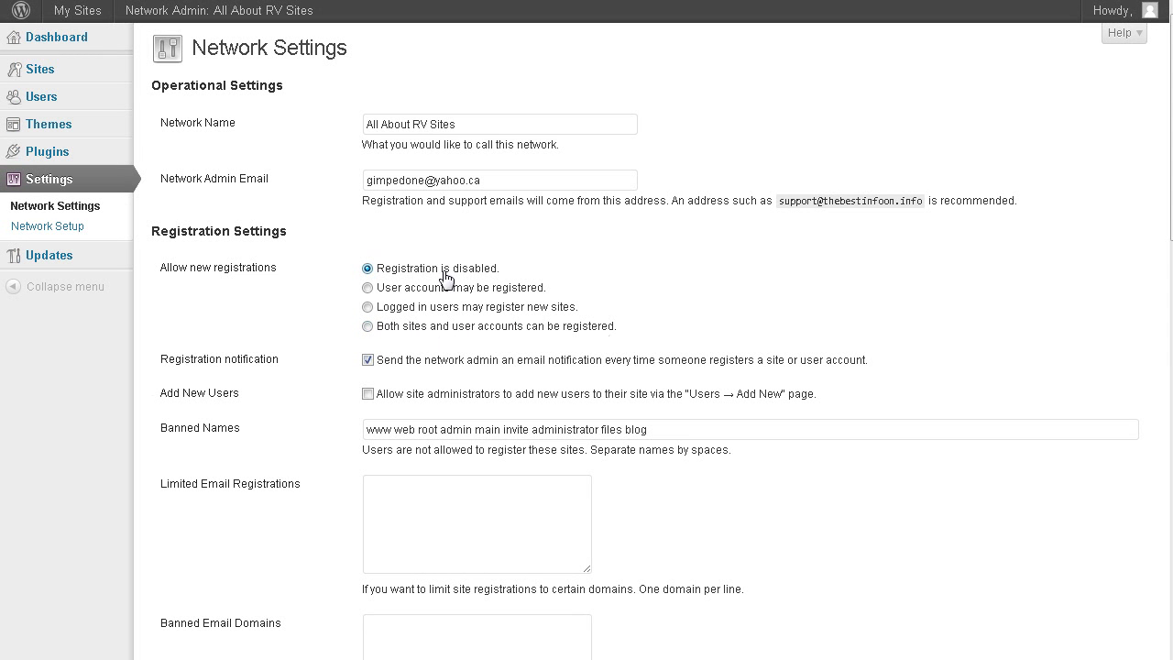
pyautogui.click(367, 326)
# - Review the remaining registration, new site, upload and menu settings and save the network settings
pyautogui.scroll(-2, 550, 413)
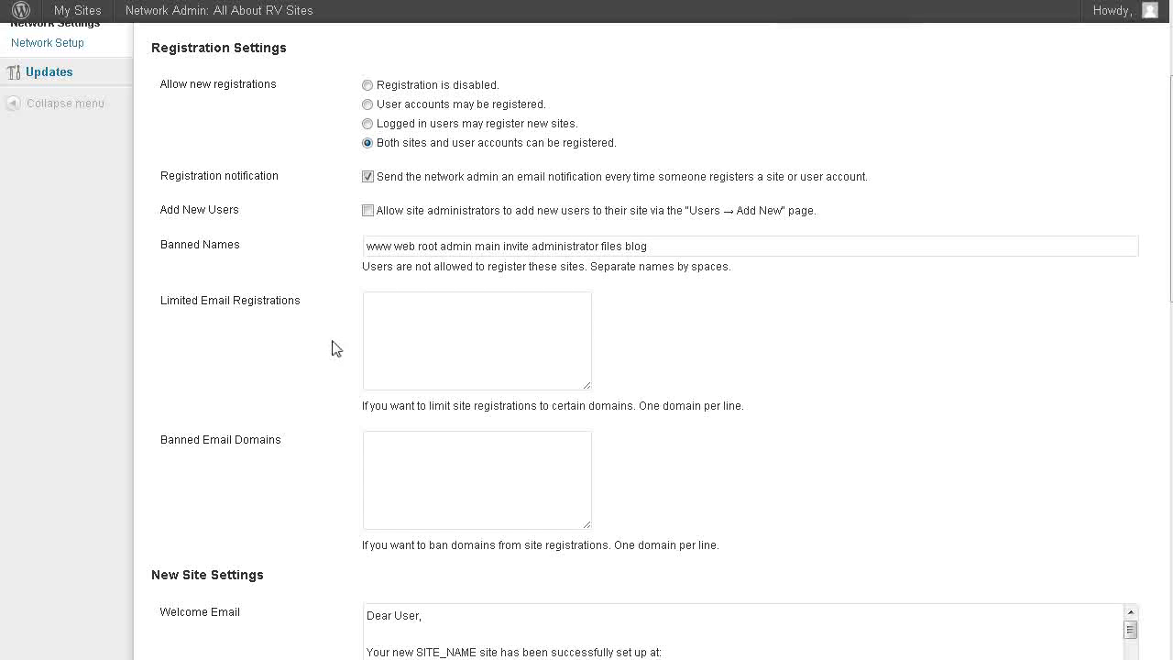
pyautogui.scroll(-2, 331, 346)
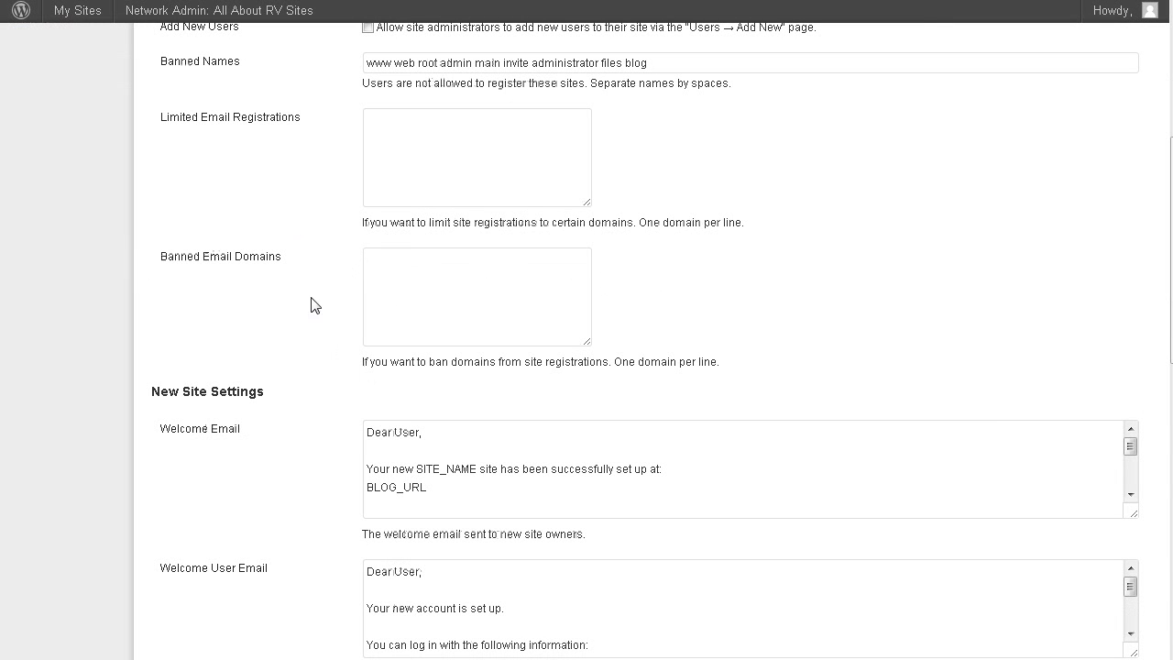
pyautogui.scroll(-2, 317, 310)
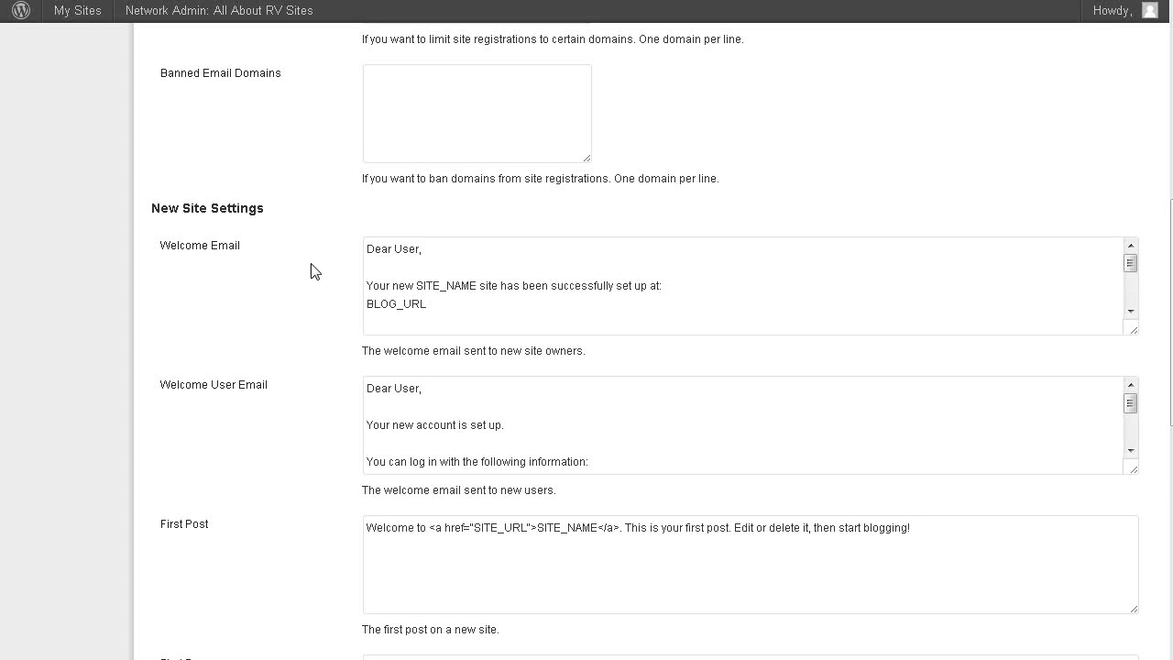
pyautogui.scroll(-2, 335, 309)
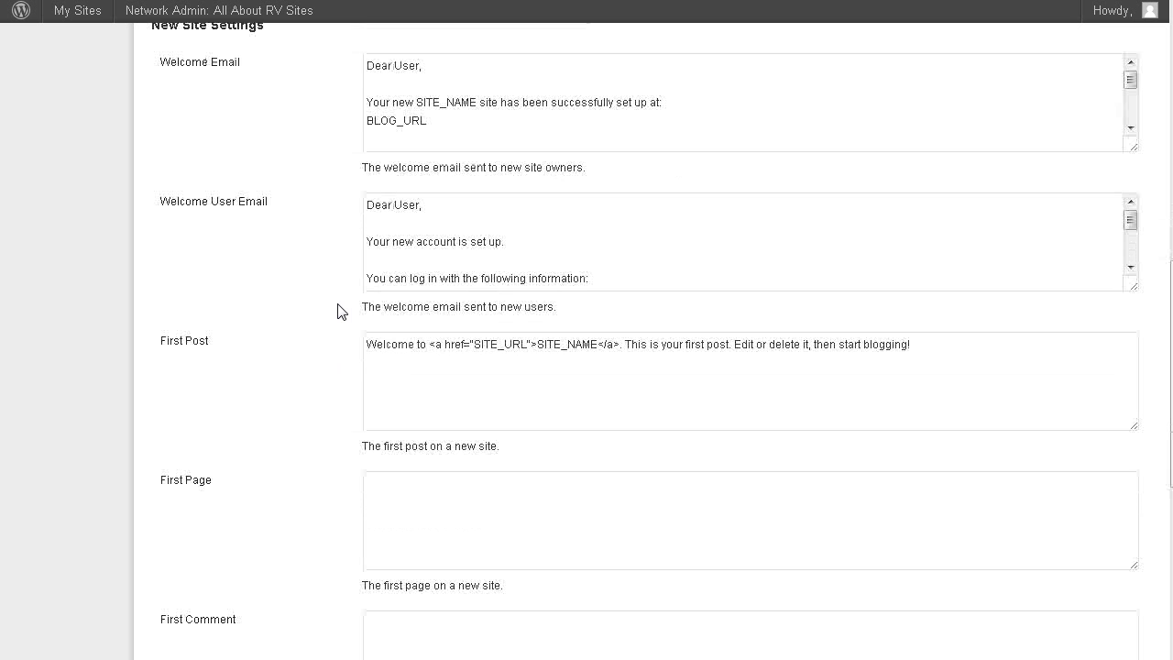
pyautogui.scroll(-2, 317, 316)
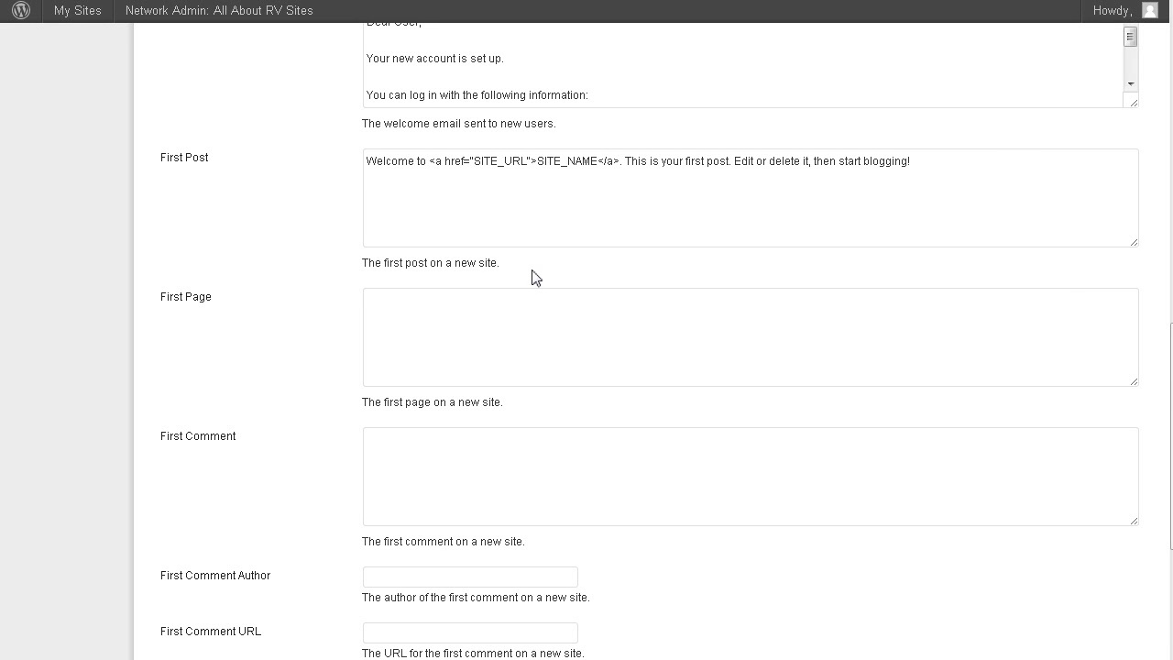
pyautogui.scroll(-2, 532, 275)
pyautogui.scroll(-2, 519, 243)
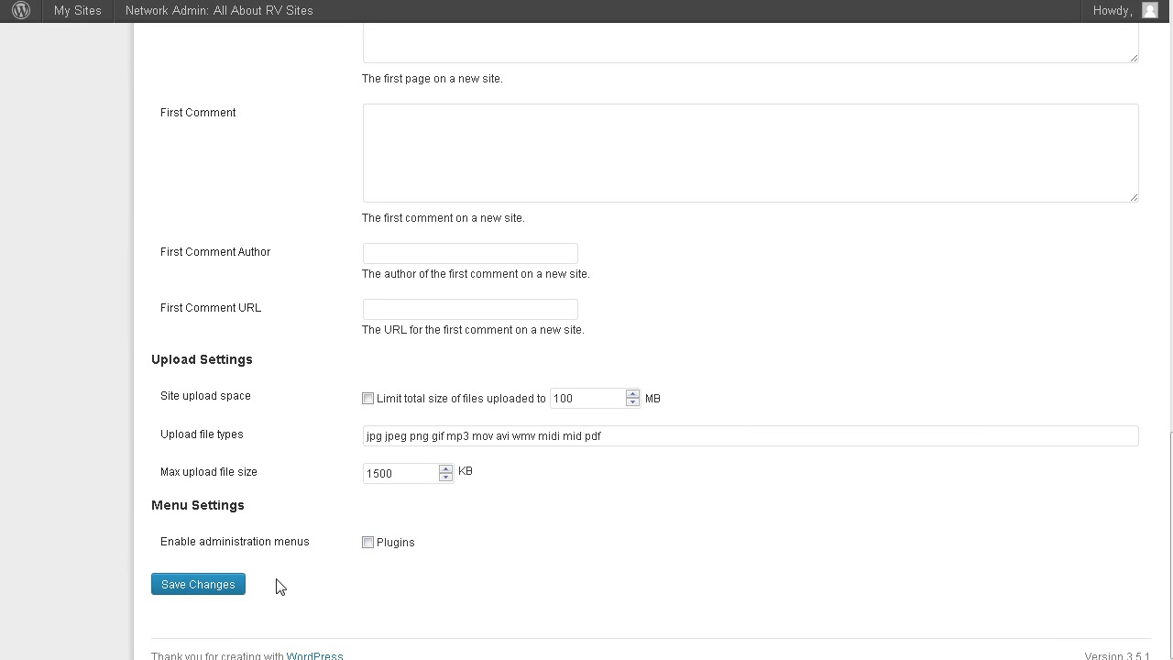
pyautogui.click(237, 591)
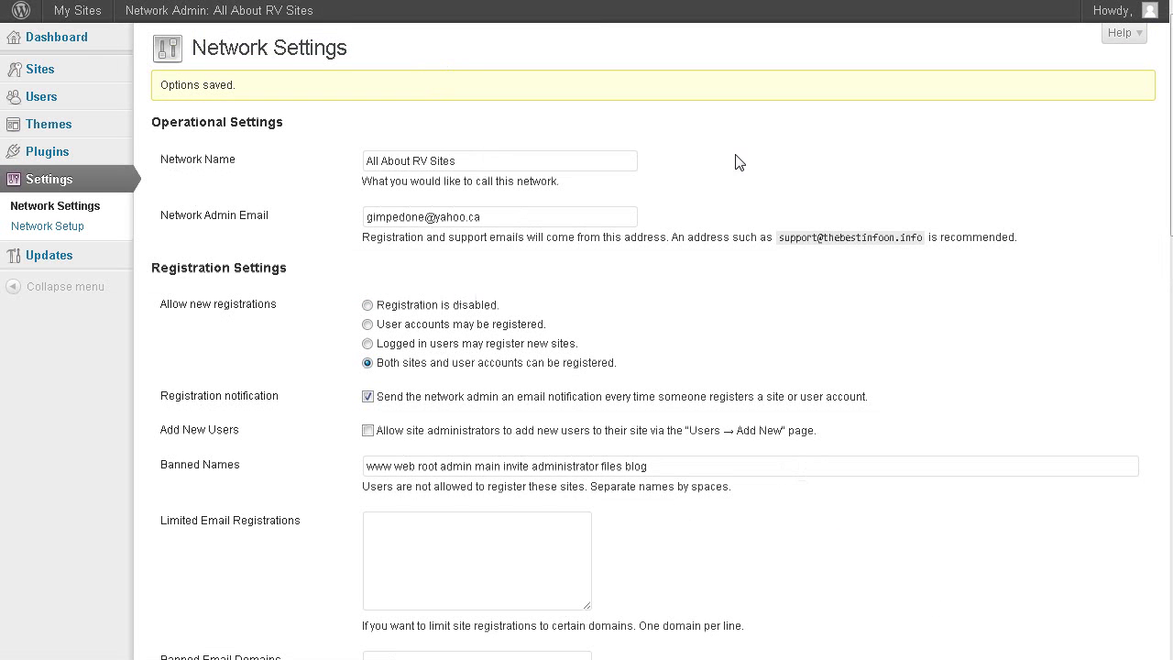
# - Visit the All About RV site and log out of the administrator account
pyautogui.click(161, 39)
pyautogui.scroll(-3, 839, 208)
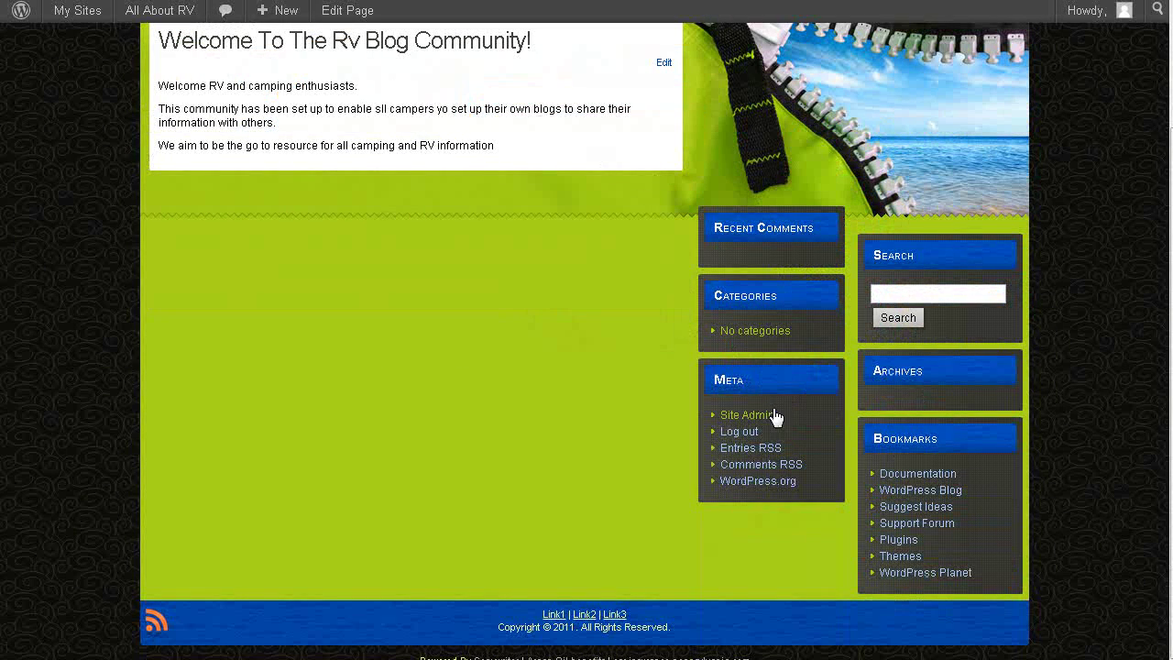
pyautogui.click(742, 432)
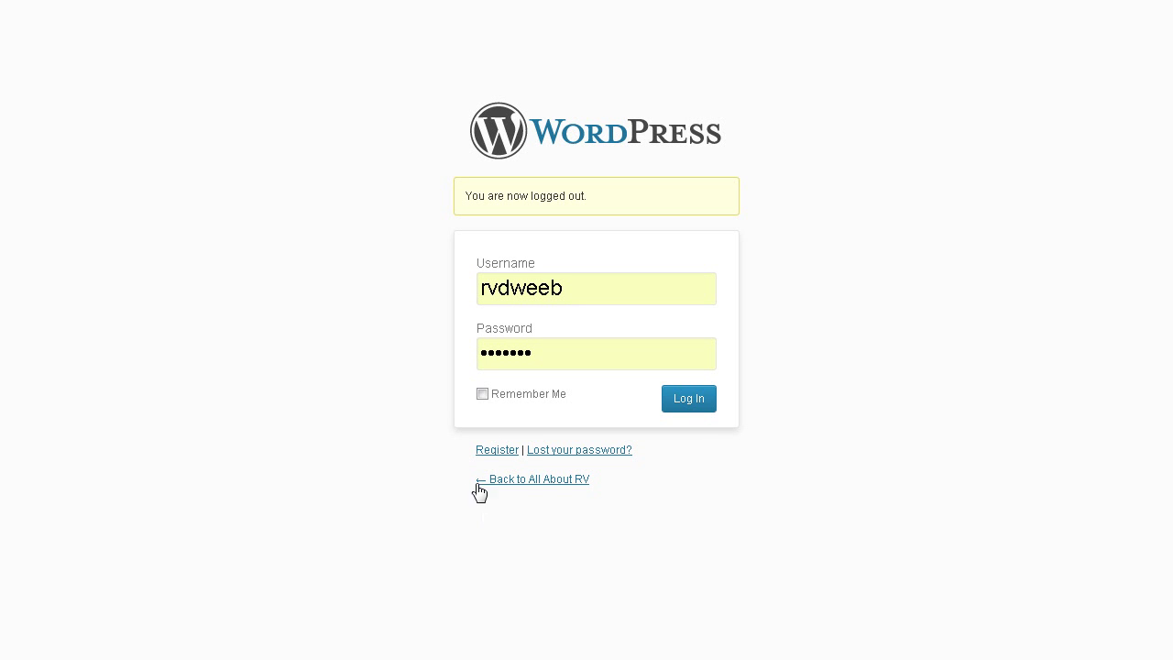
# - Return to the All About RV site as a logged-out visitor and open its account registration form
pyautogui.click(522, 481)
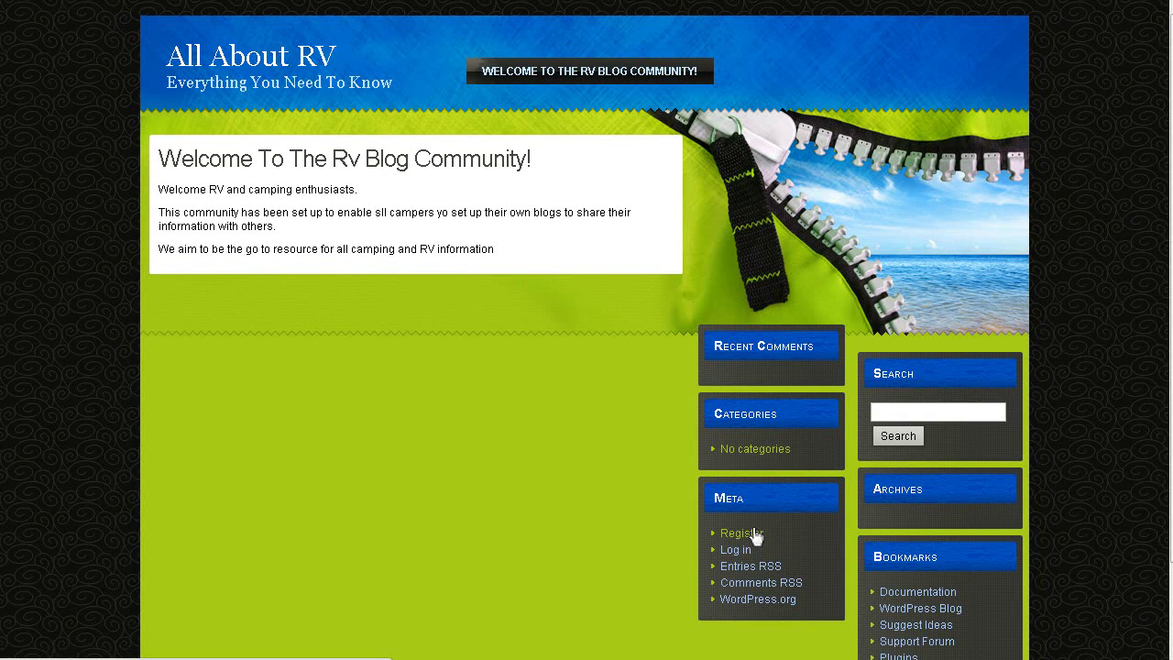
pyautogui.click(752, 533)
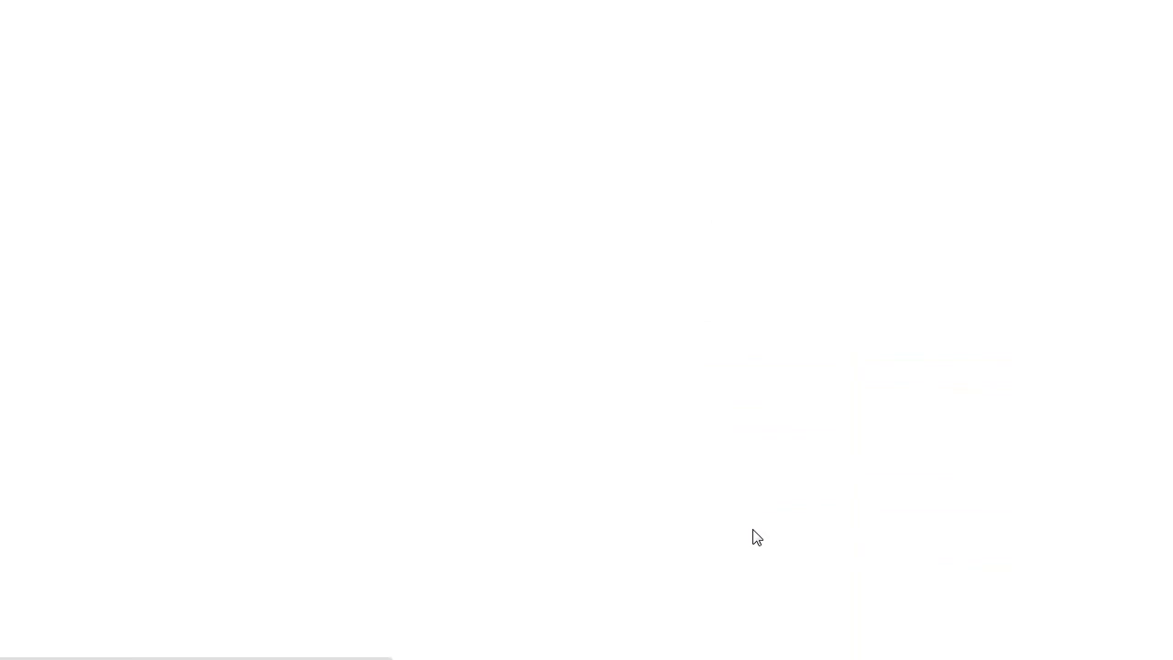
pyautogui.scroll(-1, 753, 530)
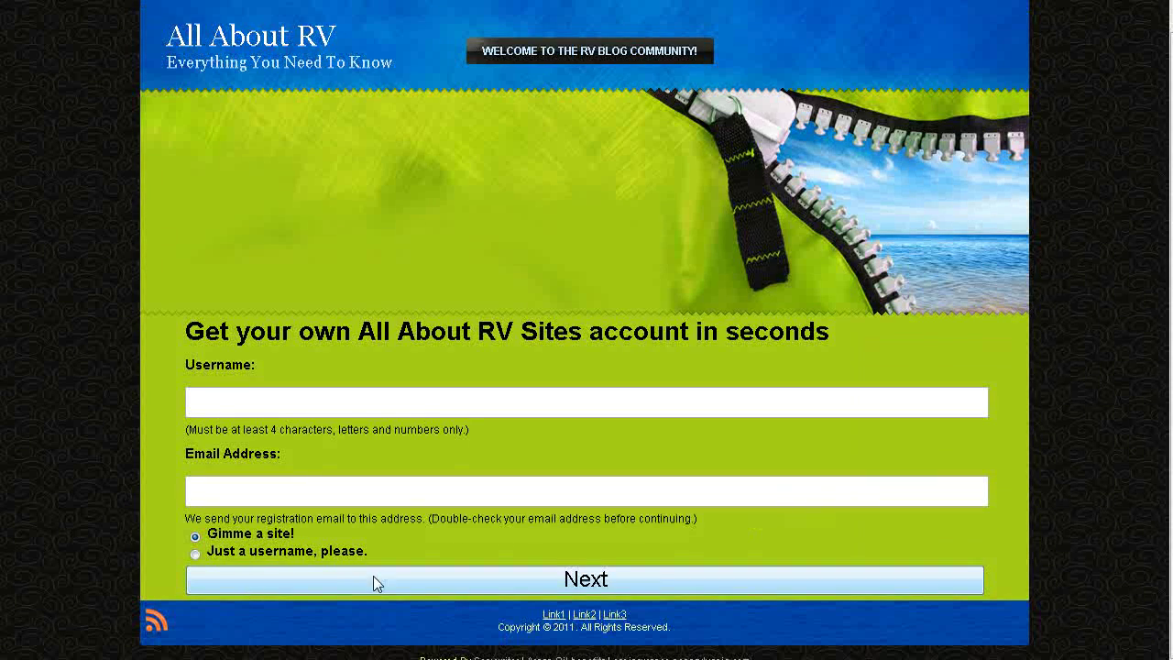